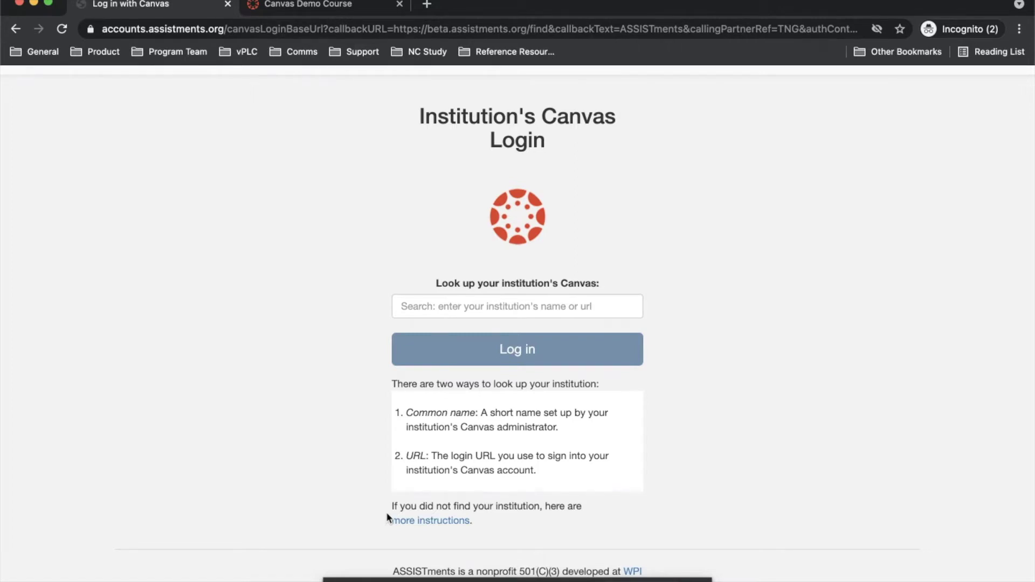
click(450, 300)
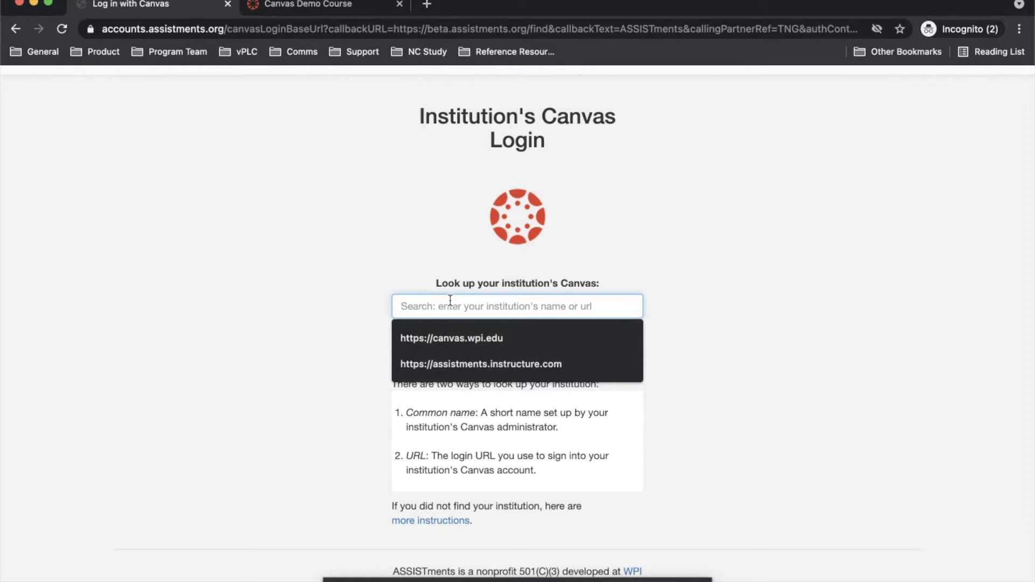
text(assistments.instructure.com)
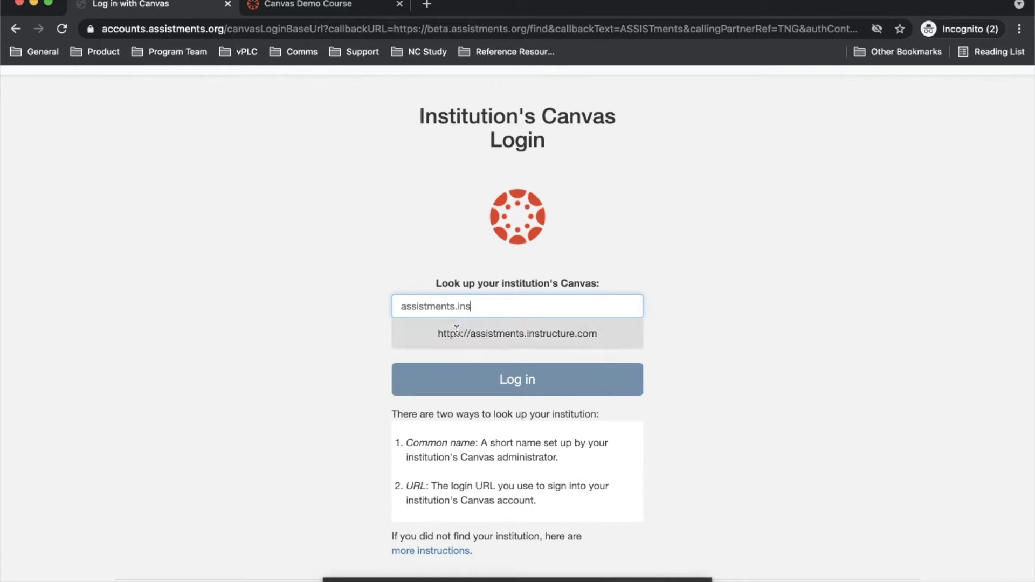
click(456, 332)
click(483, 350)
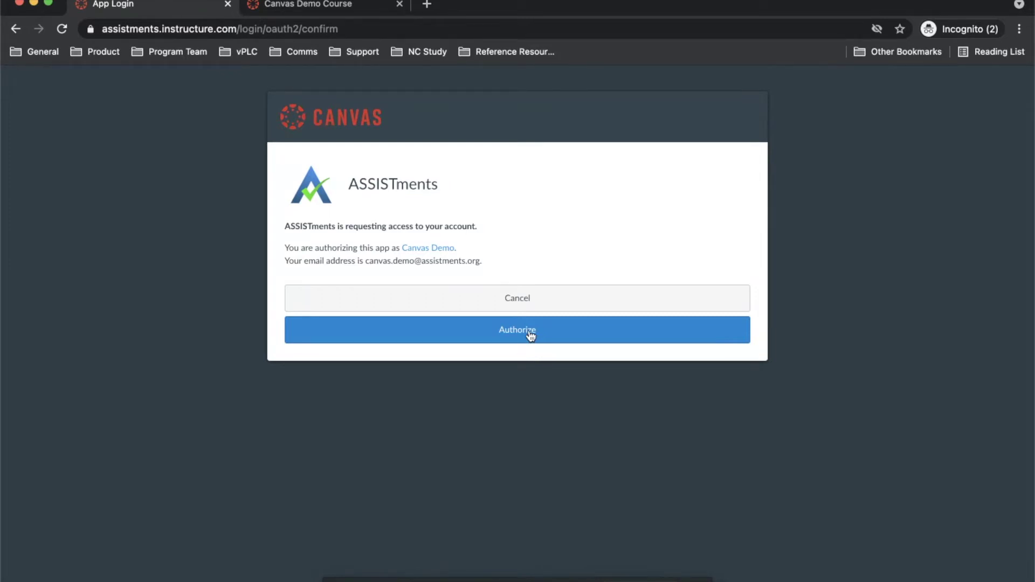
click(530, 335)
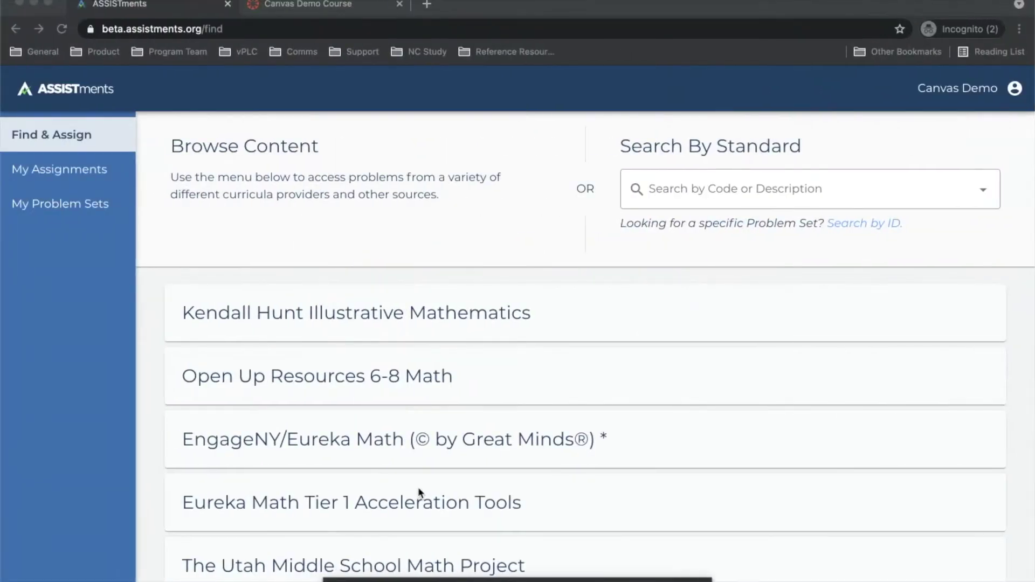
- Open Lesson 2, Introducing Proportional Relationships with Tables, from Grade 7 Unit 2 of Open Up Resources 6-8 Math
click(61, 139)
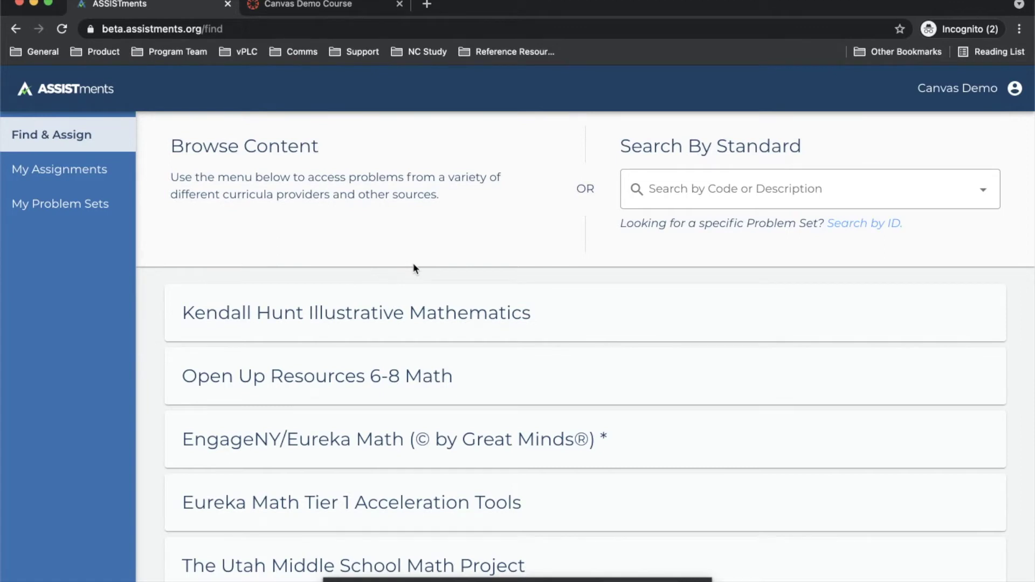
scroll(415, 268, down, 3)
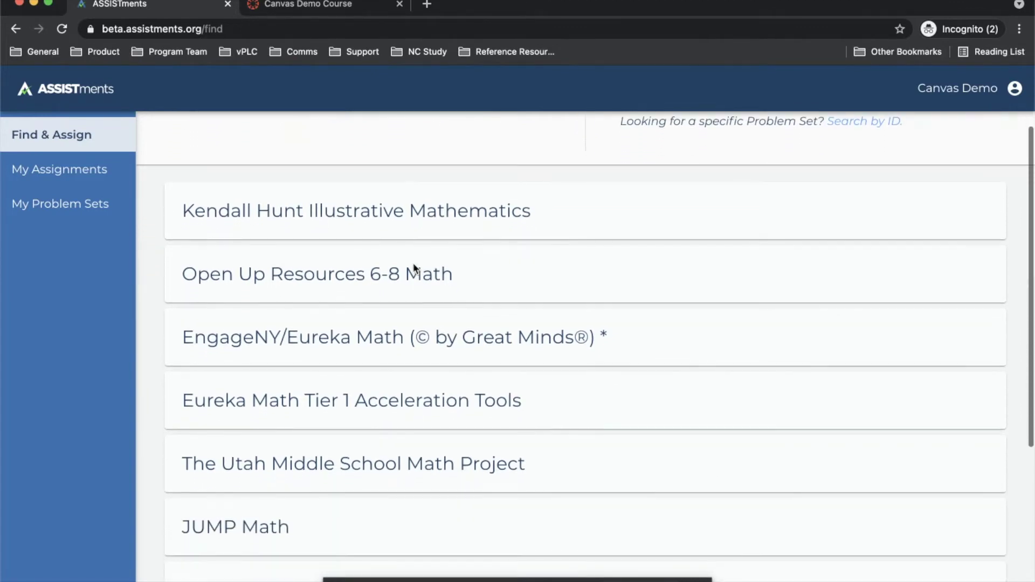
click(272, 280)
click(240, 279)
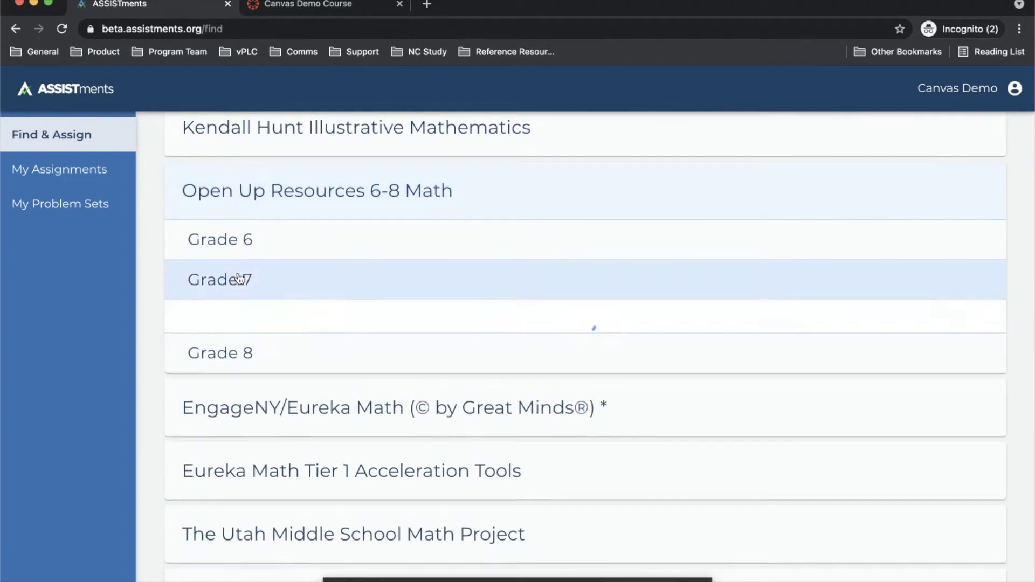
click(243, 367)
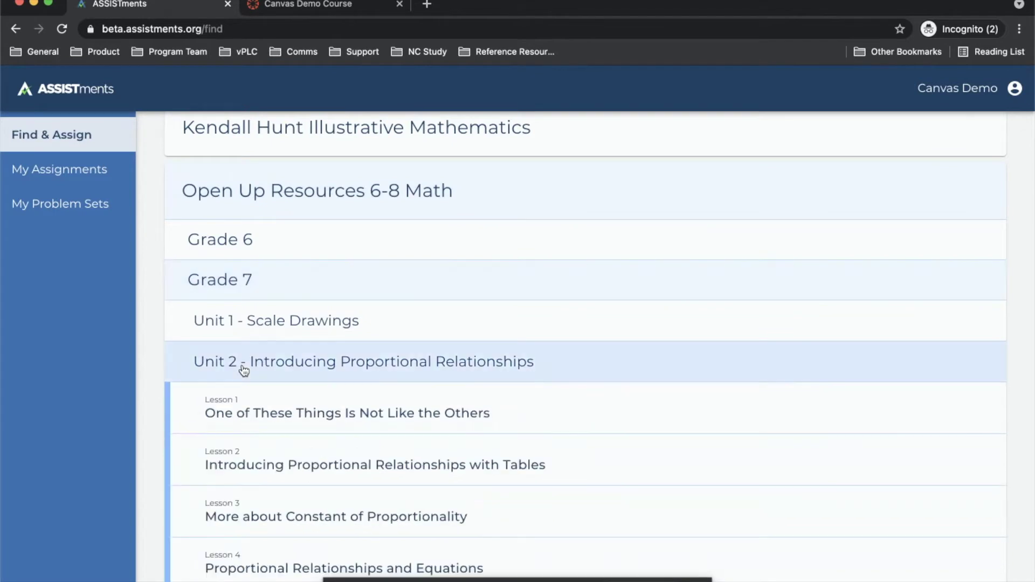
scroll(240, 372, down, 3)
click(238, 353)
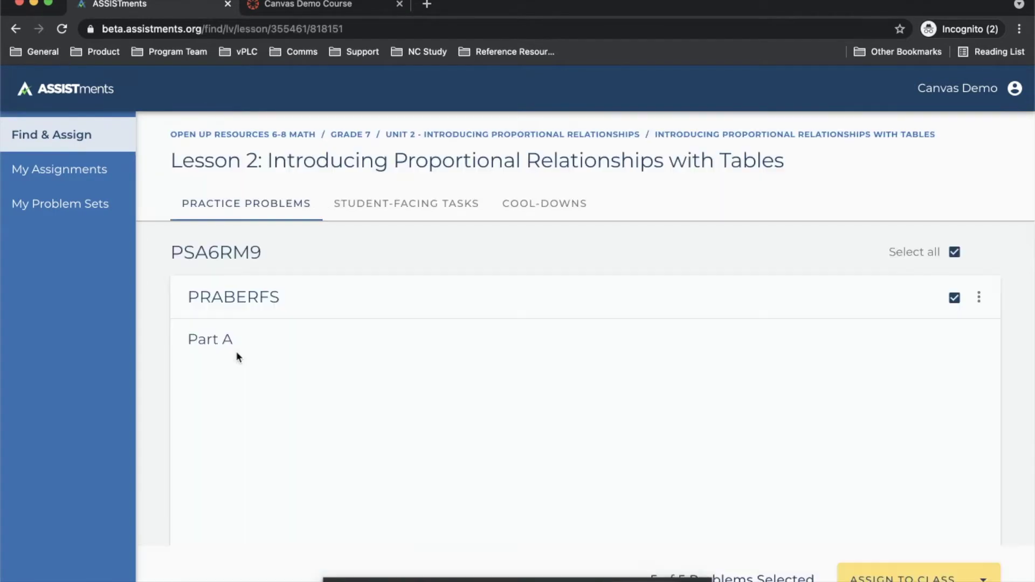
- Look through the lesson's practice problems and deselect all of them
scroll(236, 351, down, 15)
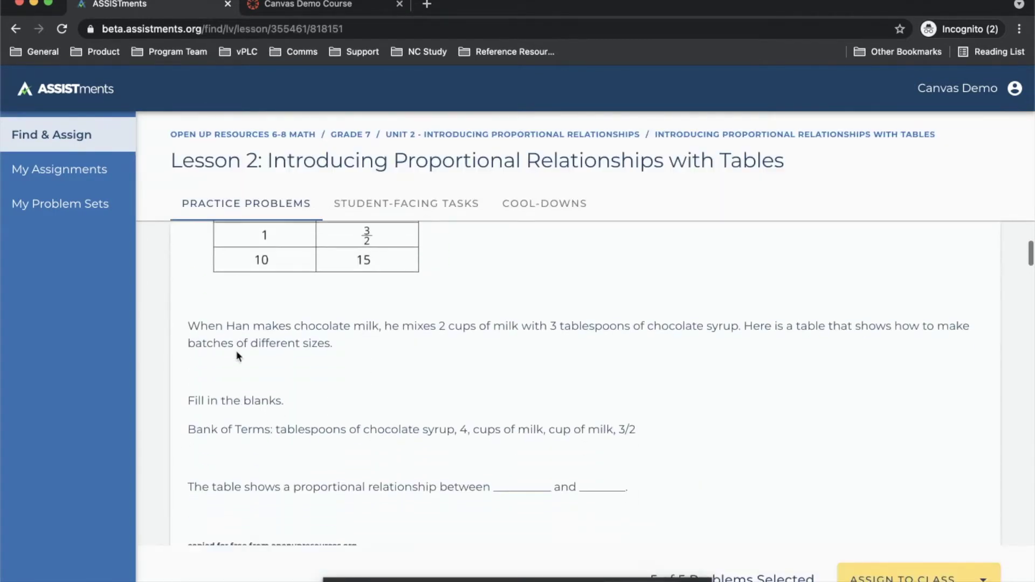
scroll(237, 350, up, 15)
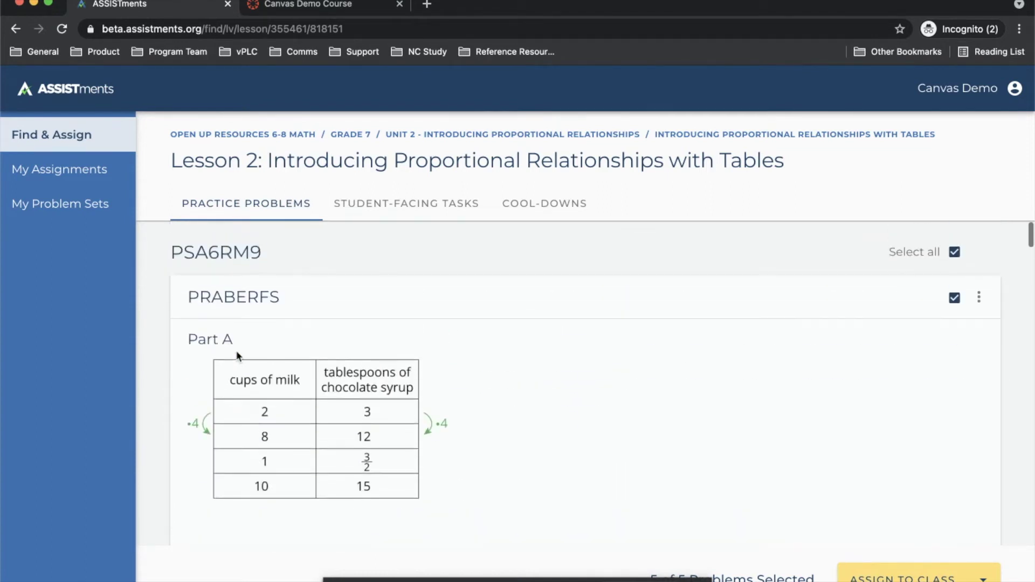
click(955, 255)
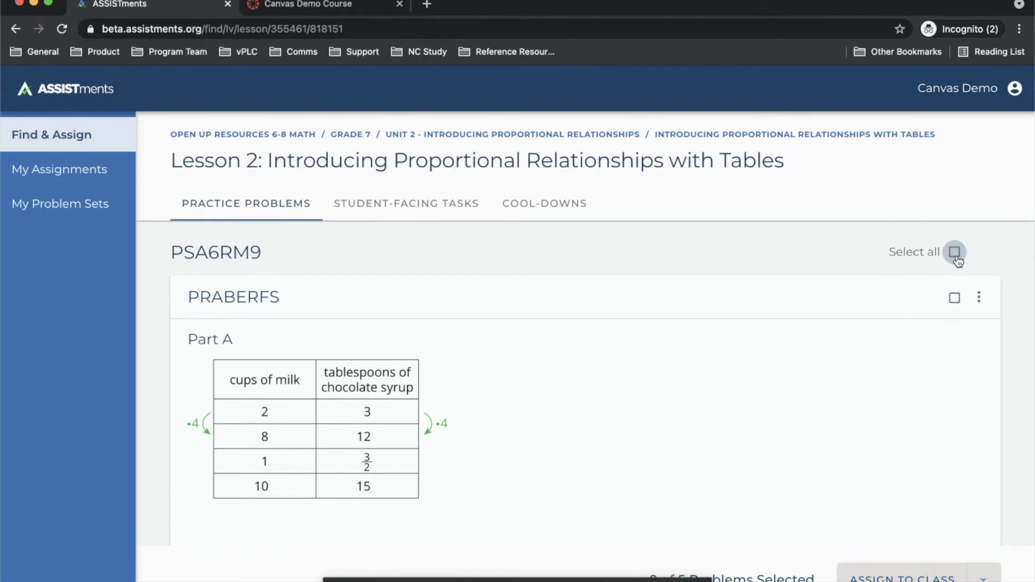
- Select the practice problems PRABN746, PRABN747 and PRABN748 for the assignment
scroll(381, 444, down, 10)
scroll(382, 445, down, 7)
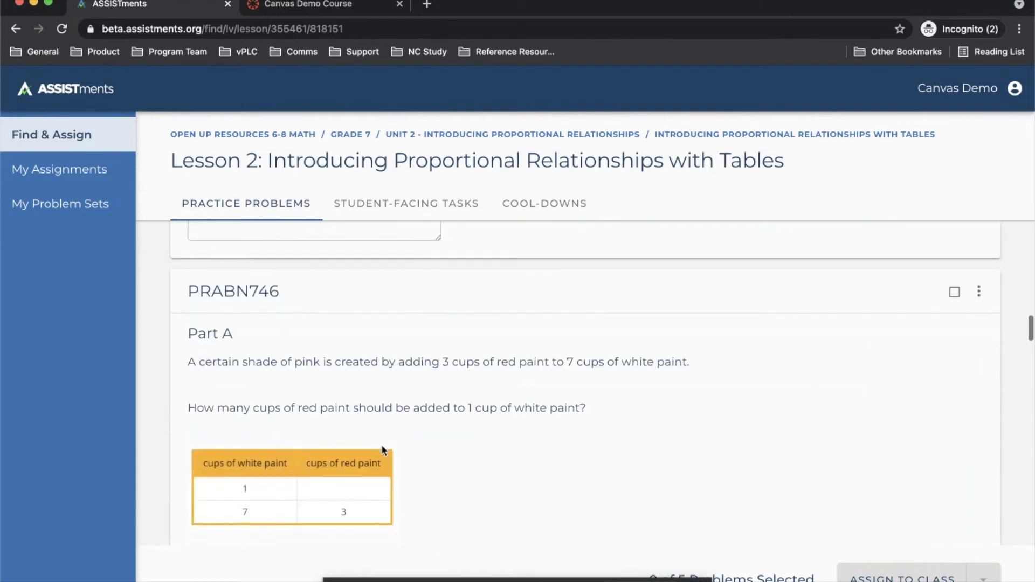
scroll(386, 443, up, 2)
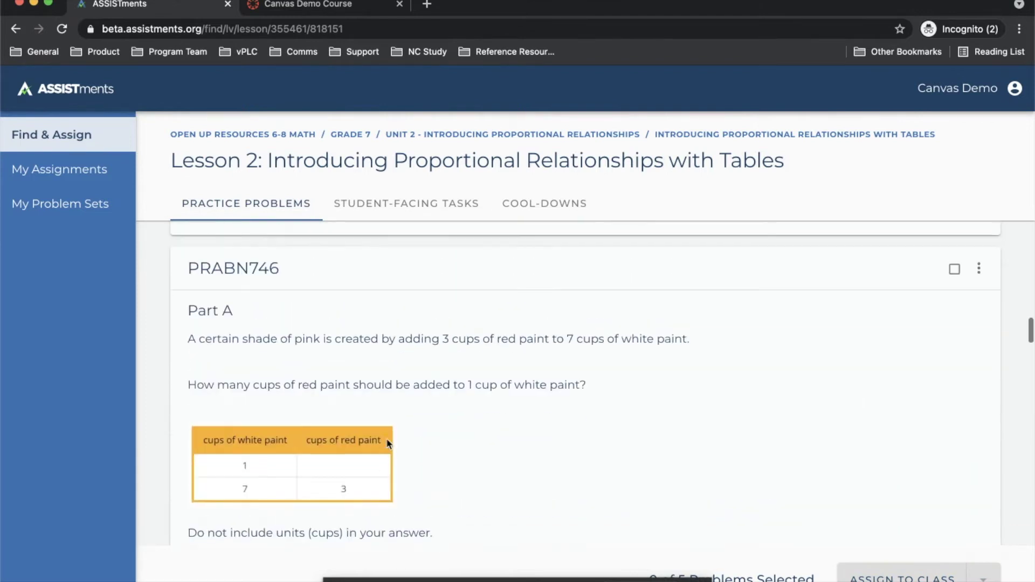
click(950, 265)
scroll(725, 444, down, 10)
scroll(724, 444, down, 15)
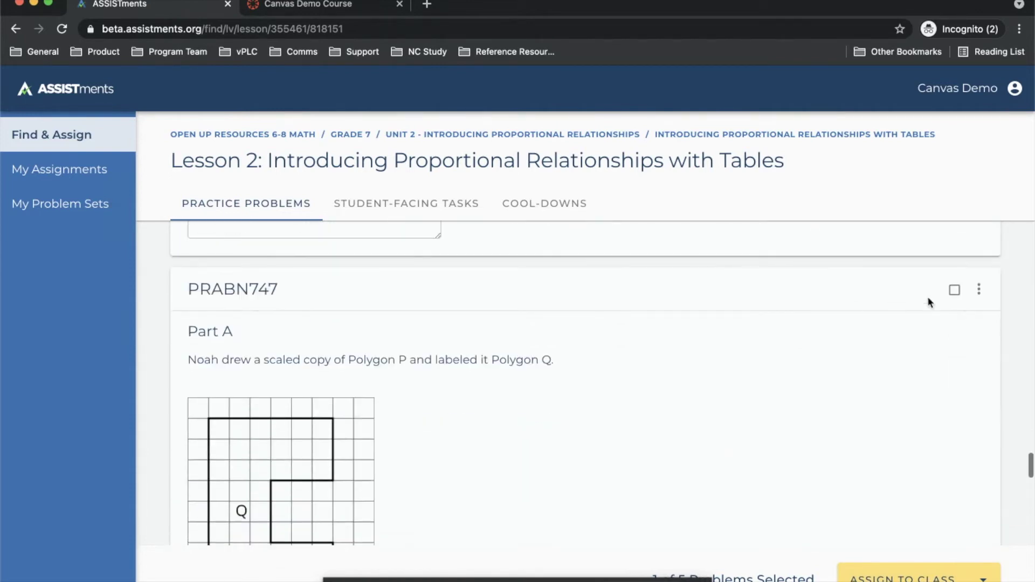
click(954, 289)
scroll(696, 402, down, 10)
scroll(687, 409, down, 5)
click(954, 257)
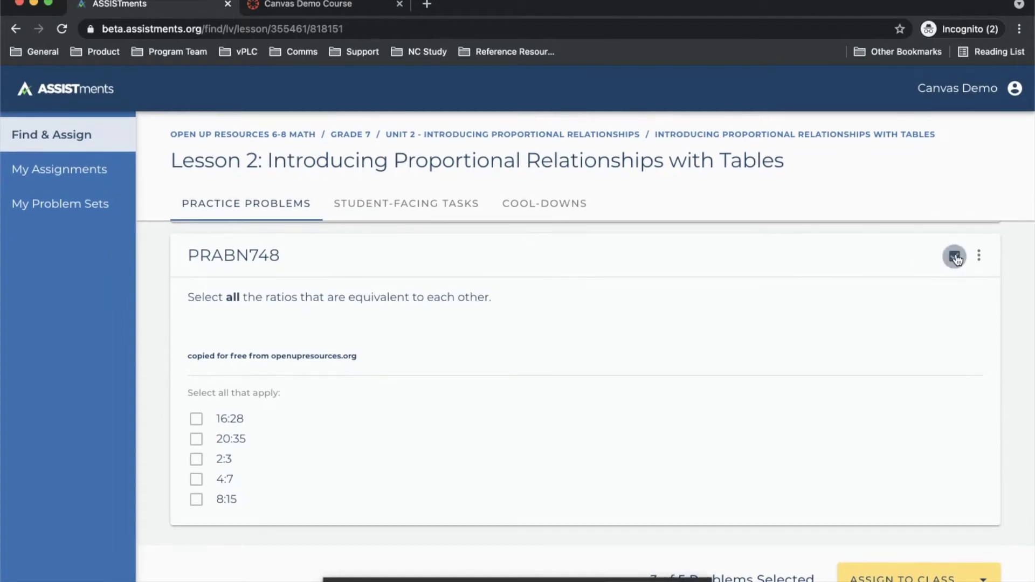
scroll(745, 322, down, 5)
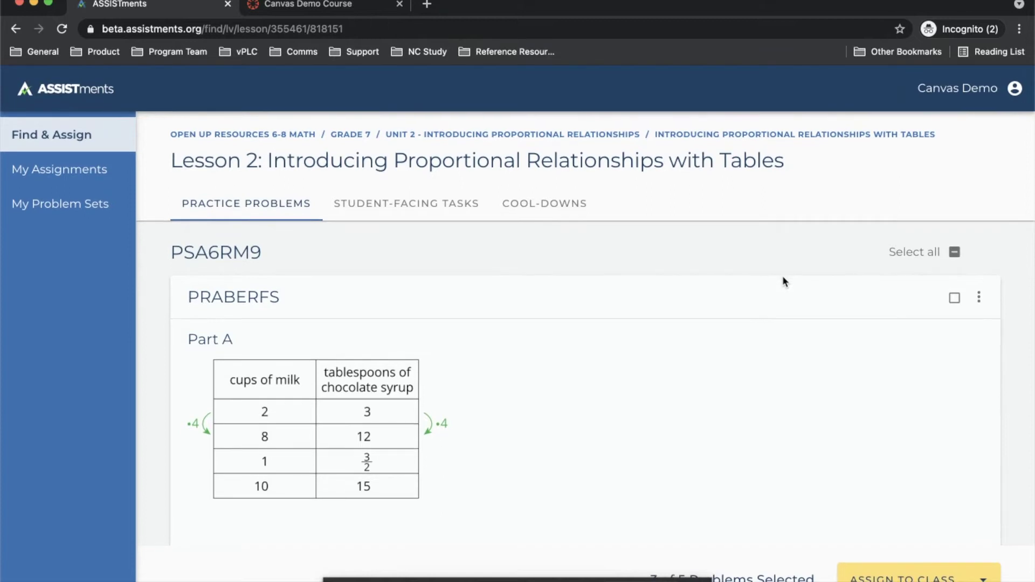
- Search the content by standard for 7.ee and open 7.EE.B.4b-1 - Inequalities
click(64, 135)
click(675, 200)
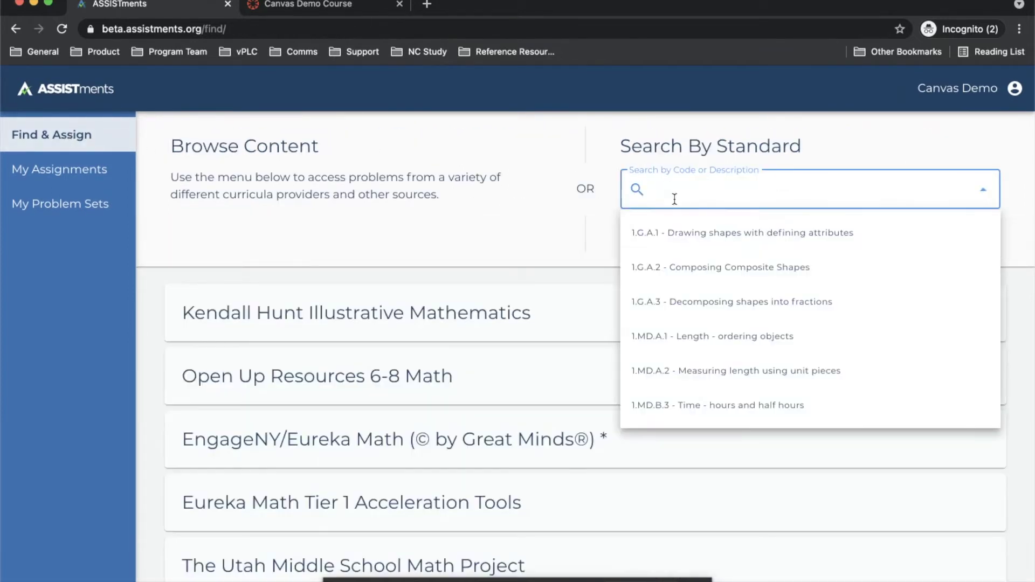
text(7.ee)
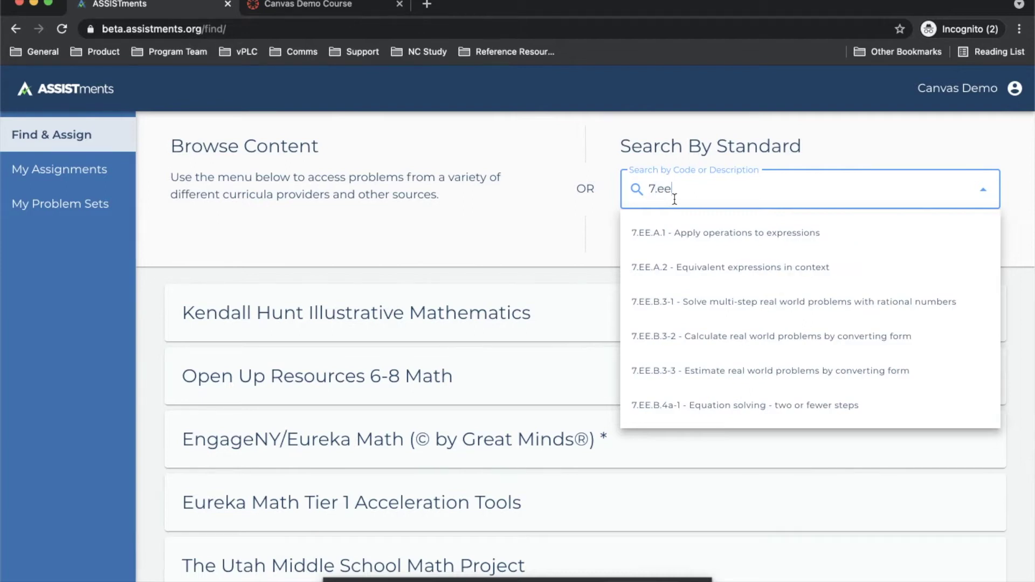
scroll(819, 301, down, 3)
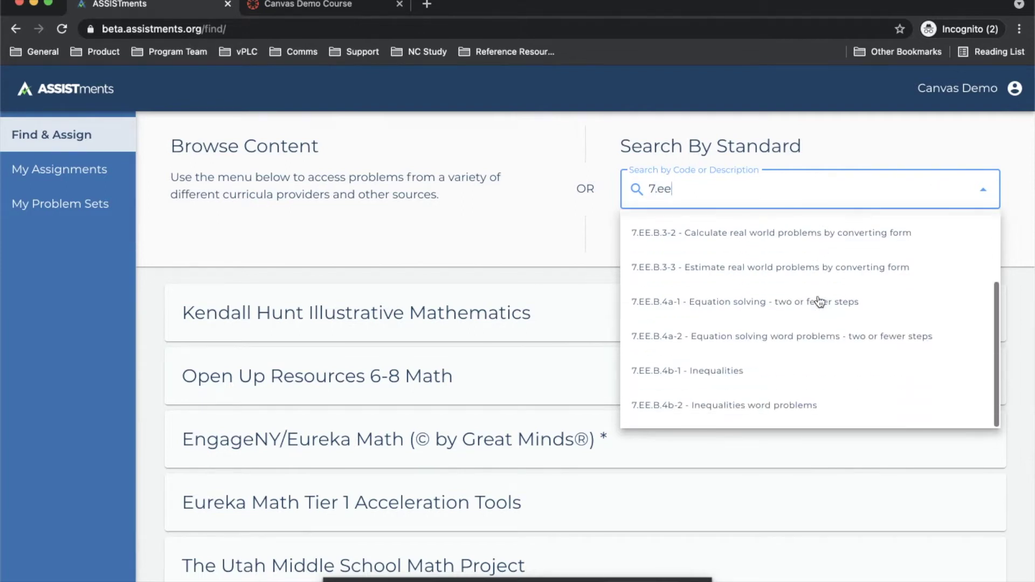
click(712, 370)
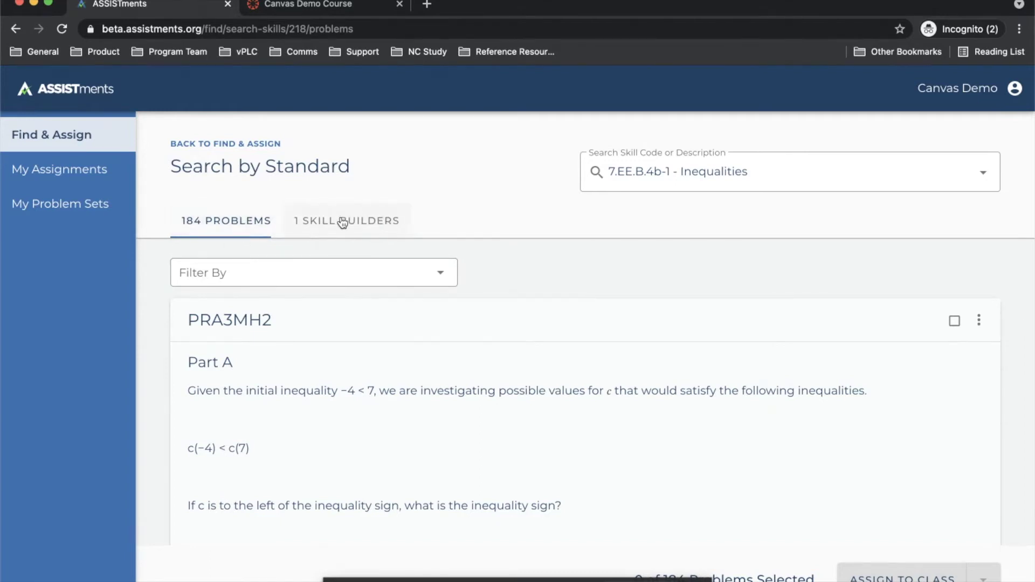
- Examine the problems and the skill builders offered for the inequalities standard
scroll(359, 383, down, 2)
scroll(359, 383, up, 2)
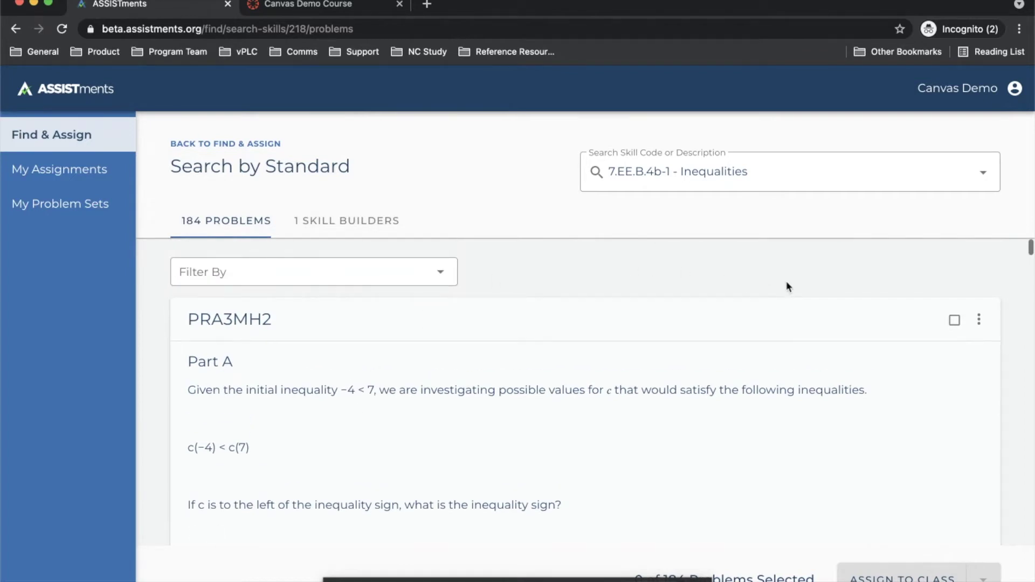
scroll(939, 382, down, 2)
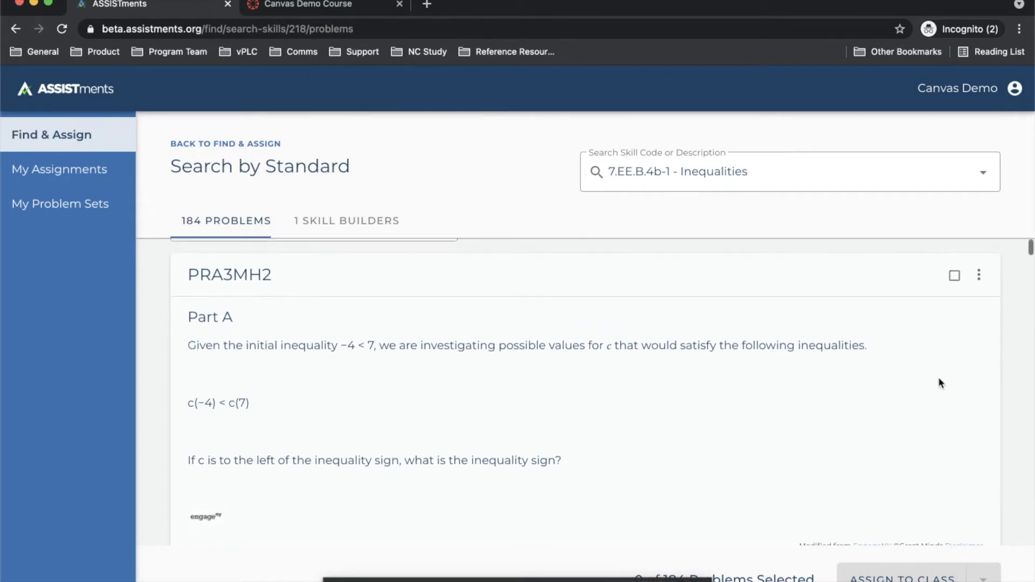
scroll(939, 382, up, 2)
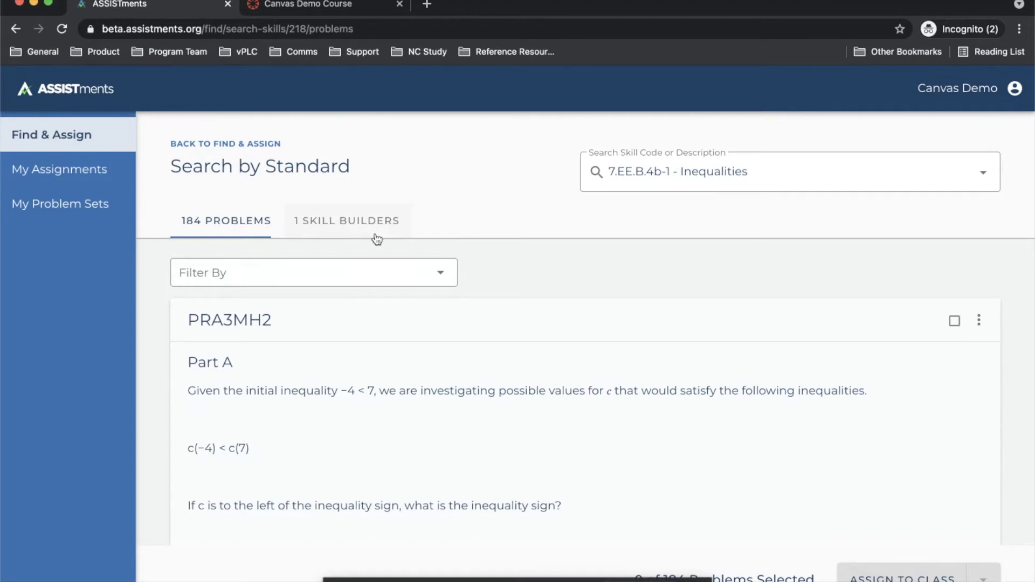
click(352, 224)
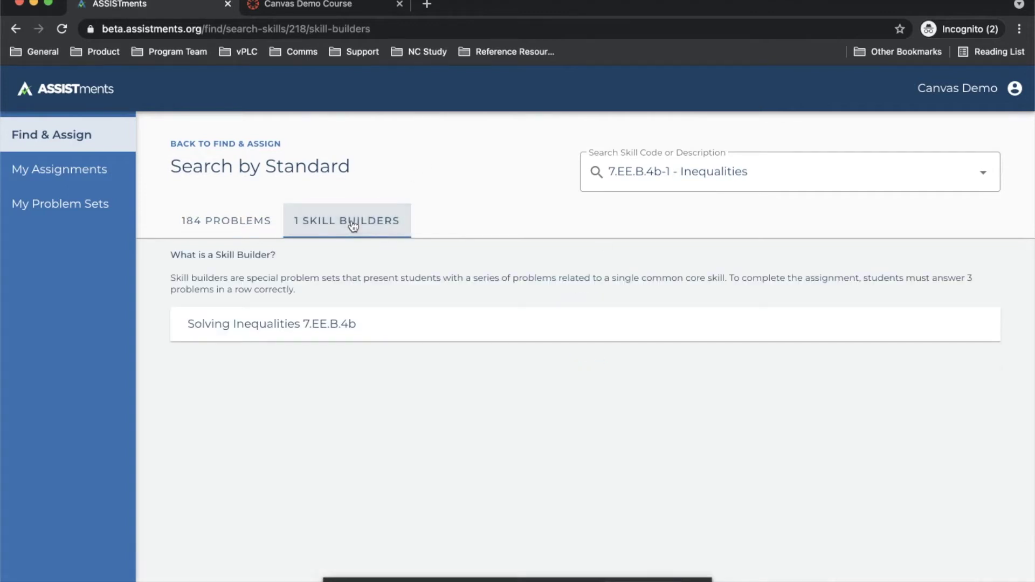
click(238, 228)
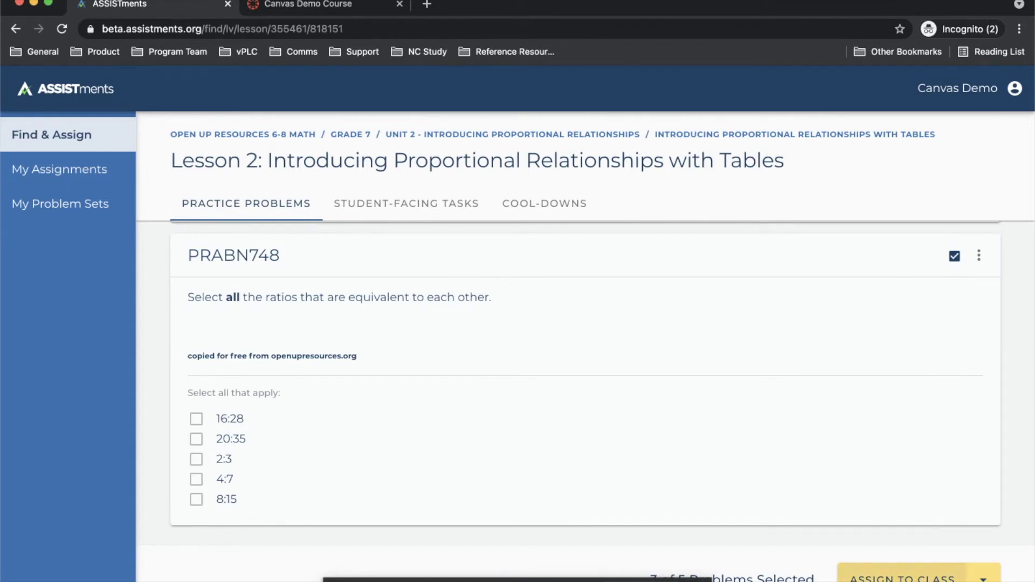
- Start assigning the selected Lesson 2 problems to a class, via Canvas, with Canvas Demo Course as the class
click(902, 576)
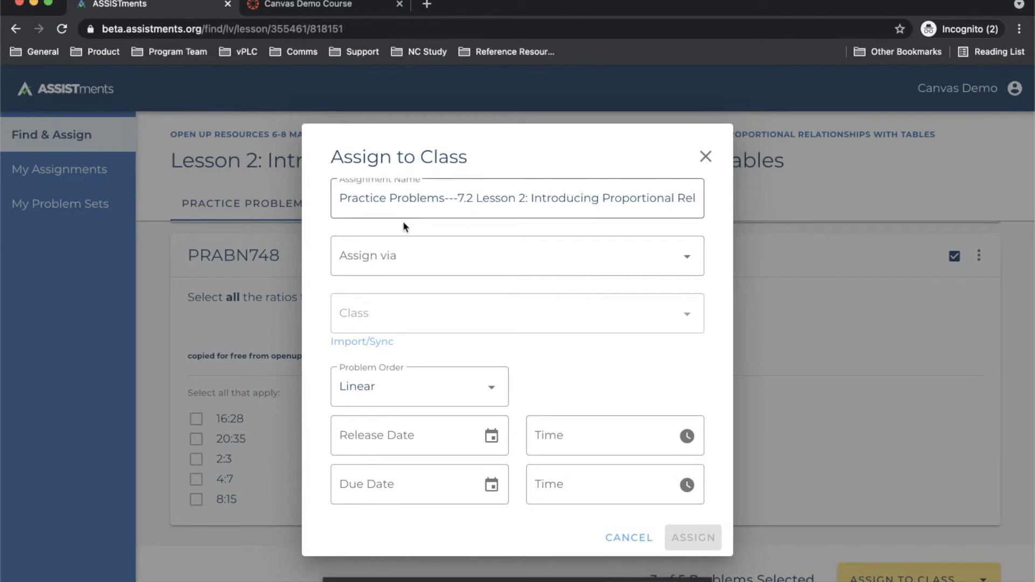
click(397, 253)
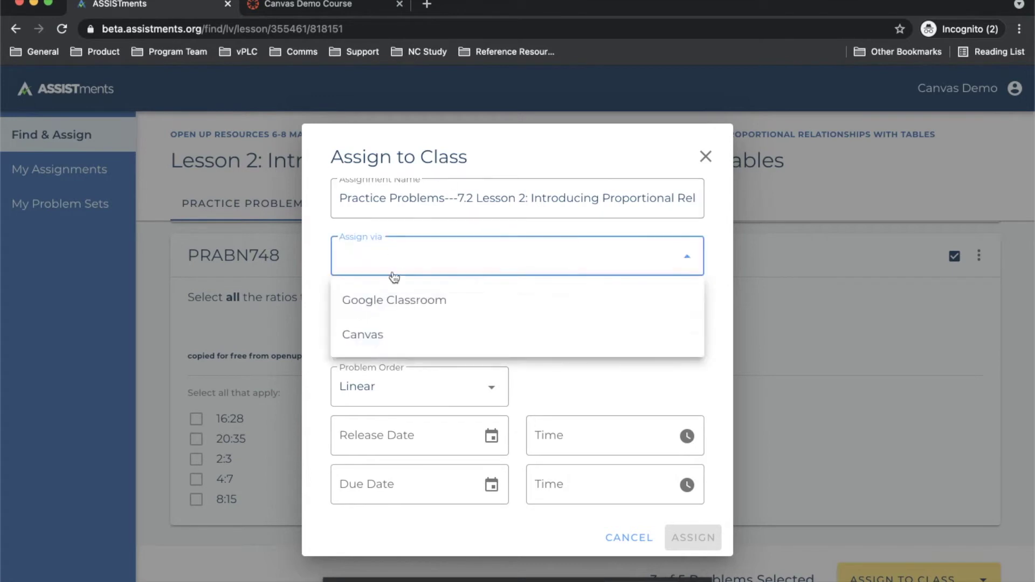
click(384, 342)
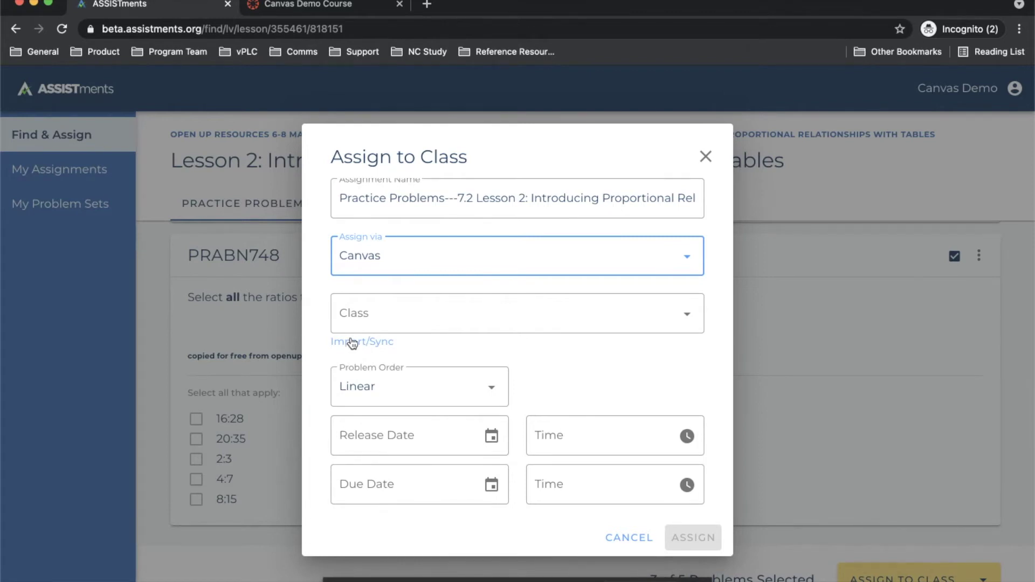
click(377, 321)
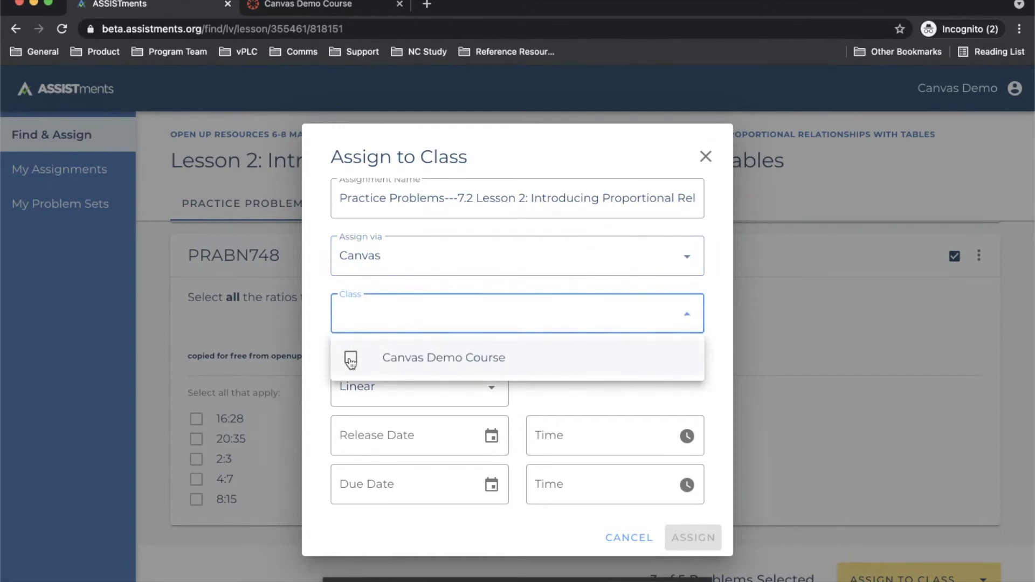
click(351, 361)
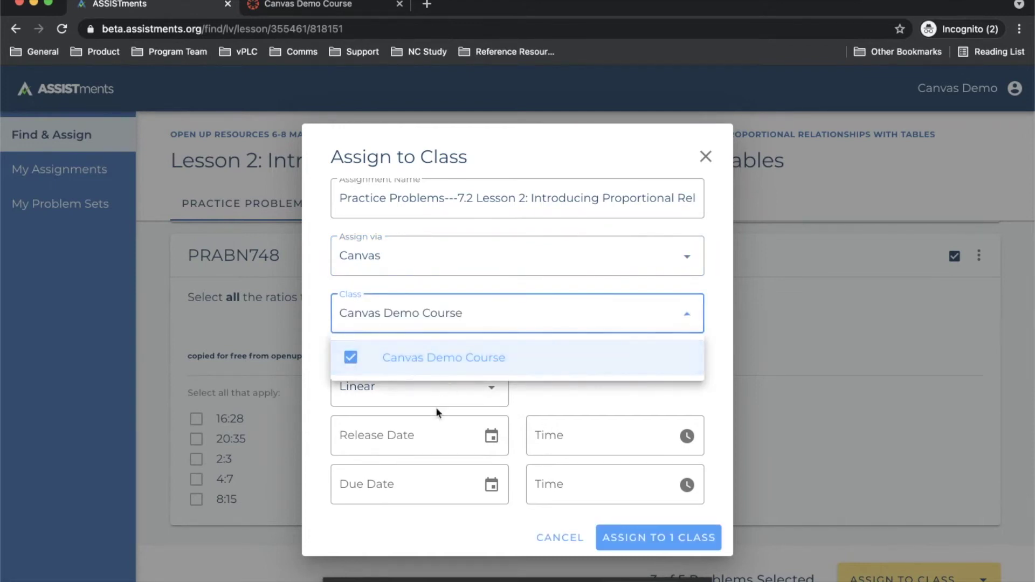
click(551, 387)
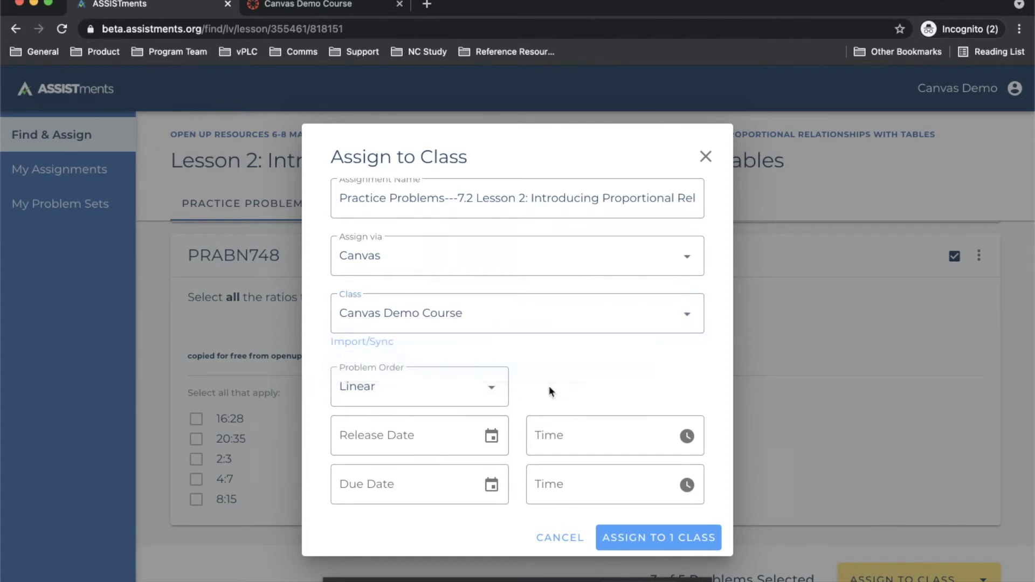
- Choose Linear as the problem order and create the assignment for the class
click(481, 393)
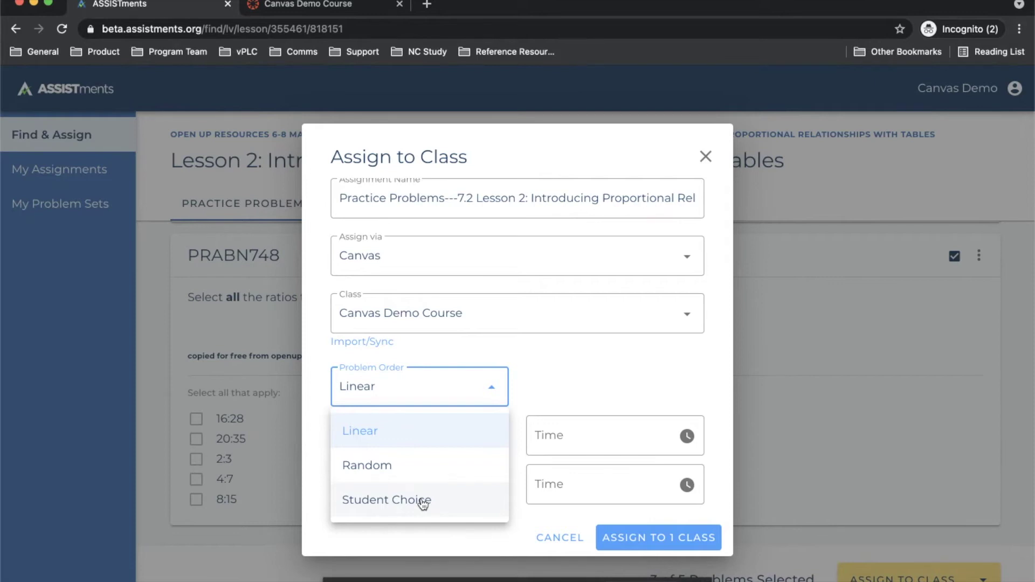
click(393, 433)
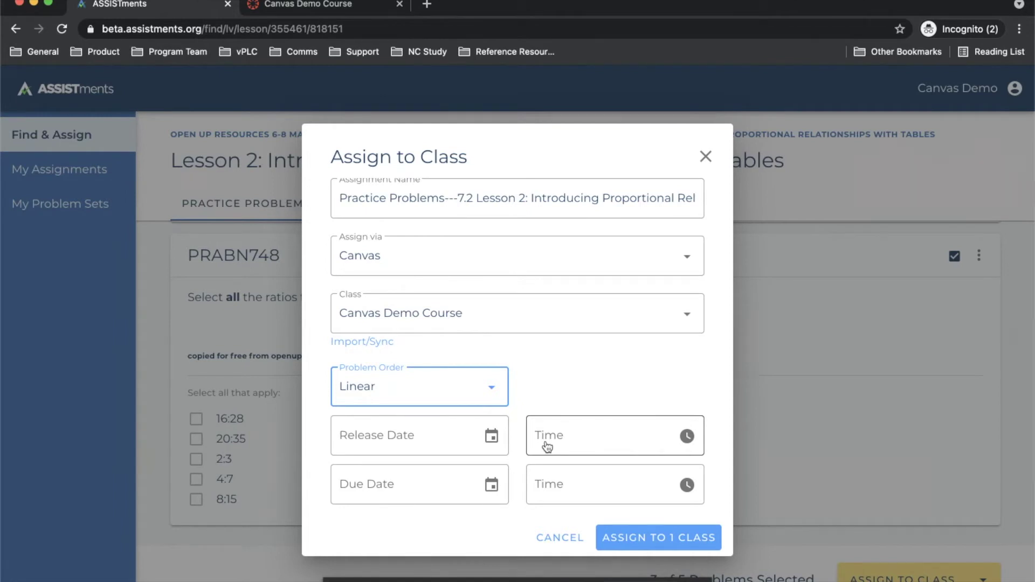
click(627, 539)
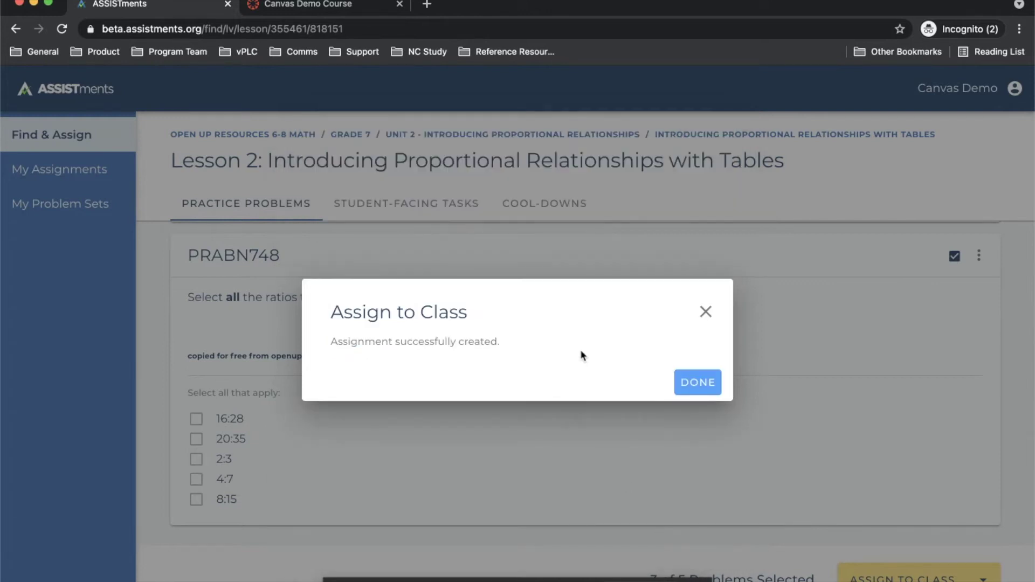
- Close the class assignment dialog for the Lesson 2 problems and open My Assignments
click(694, 384)
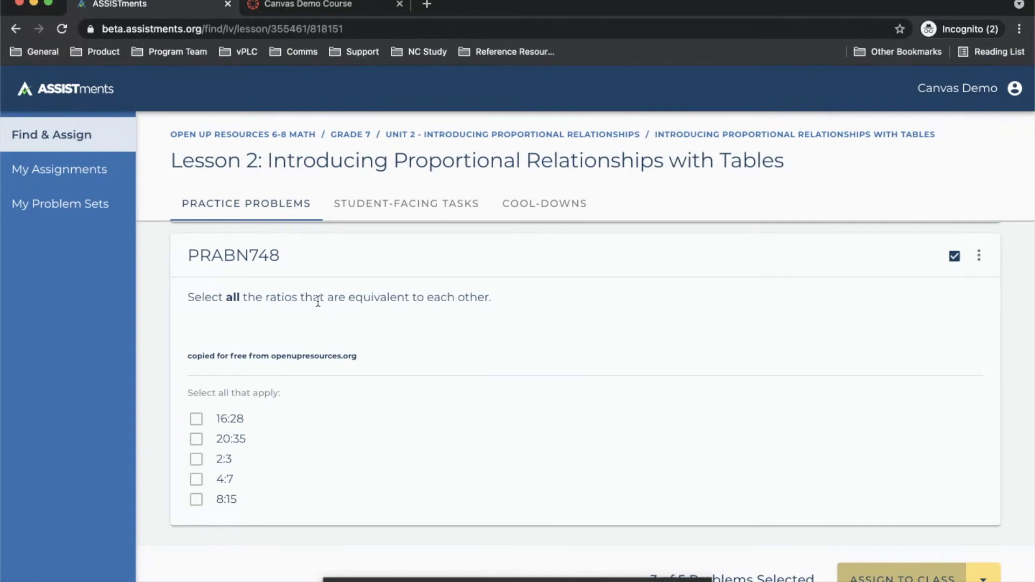
mouse_move(44, 185)
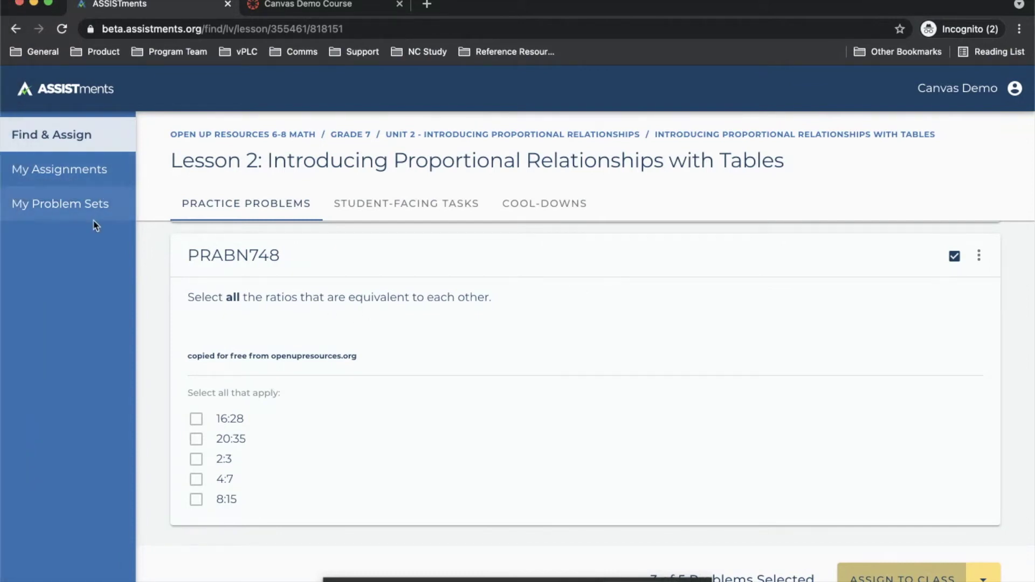
click(70, 172)
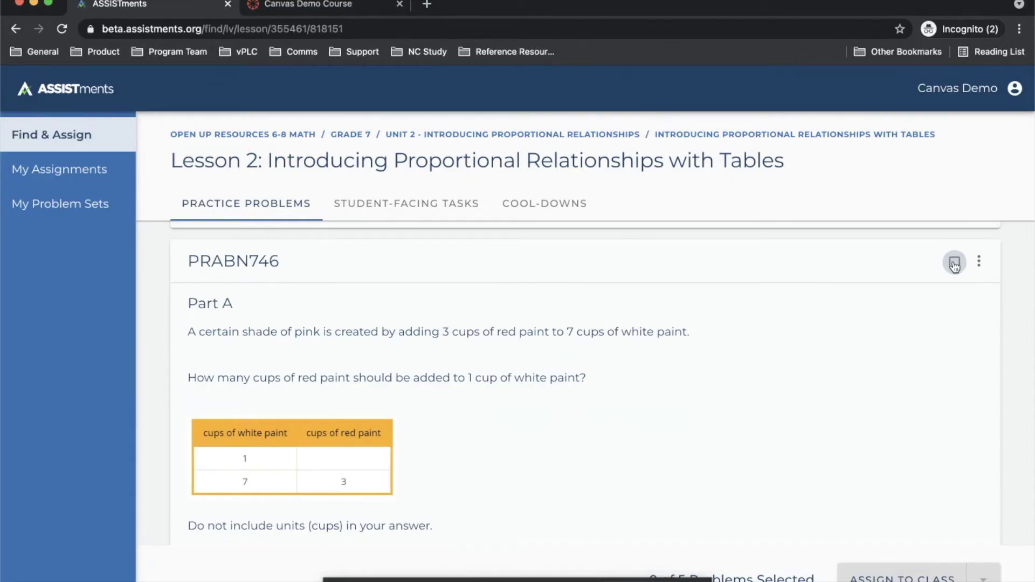
- Select three practice problems in Lesson 2: Introducing Proportional Relationships with Tables, including PRABN746 and PRABN748
click(954, 263)
scroll(884, 465, down, 15)
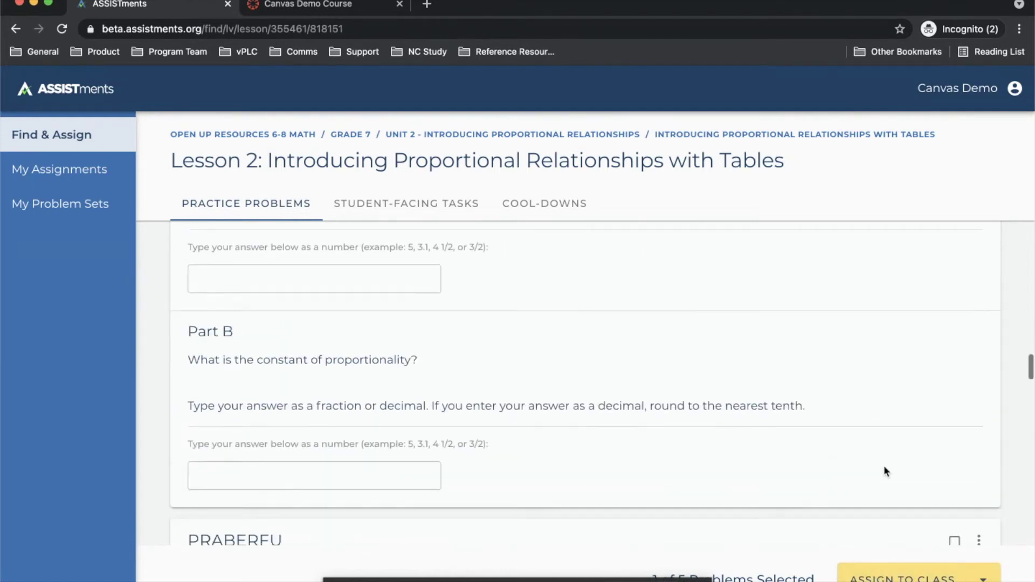
scroll(884, 465, down, 5)
click(952, 428)
scroll(953, 425, down, 4)
scroll(953, 425, down, 5)
click(954, 313)
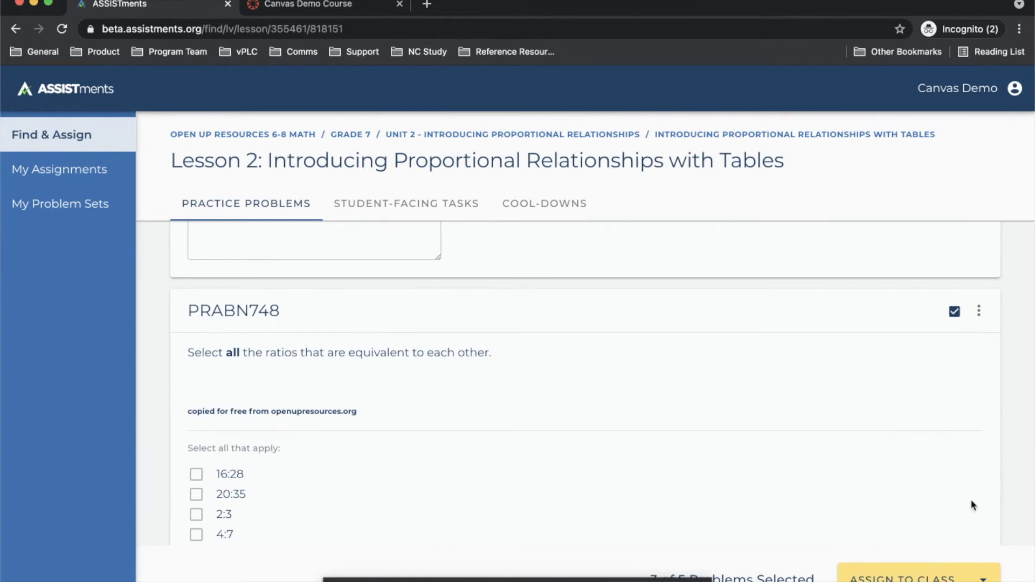
- Save the selected problems to a new problem set named Demo Problem Set and open My Problem Sets
click(982, 578)
click(897, 544)
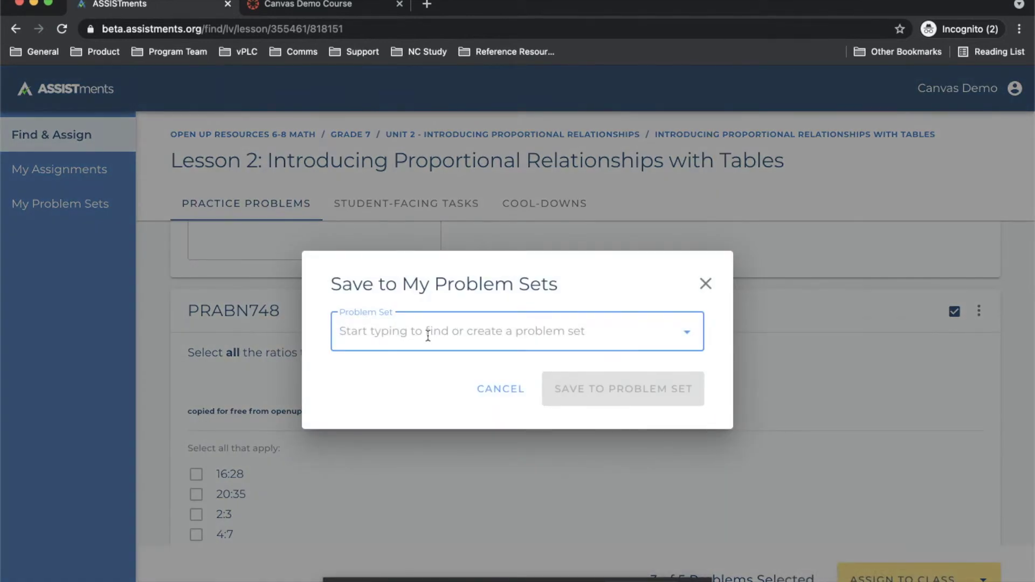
click(428, 336)
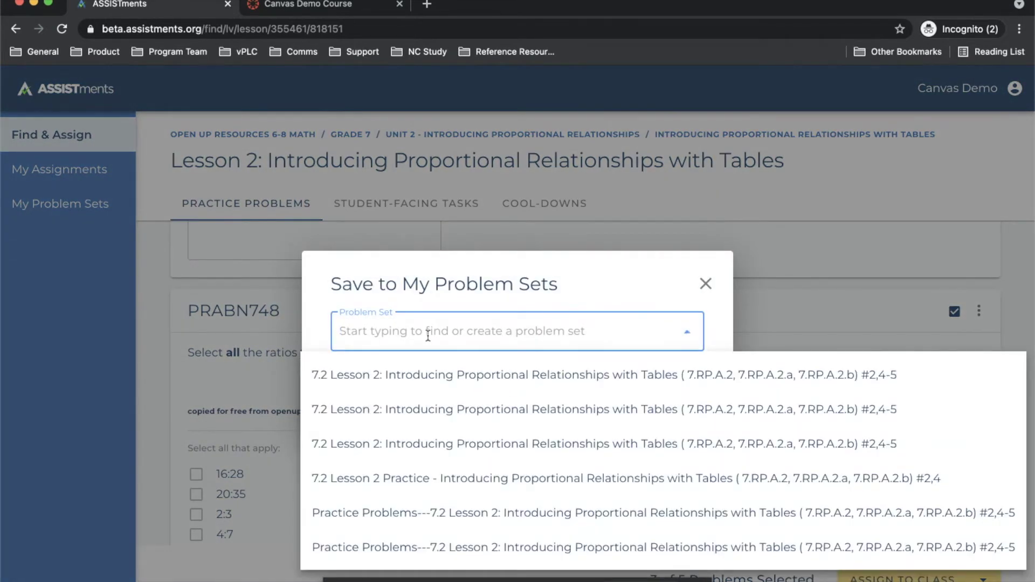
text(Demo)
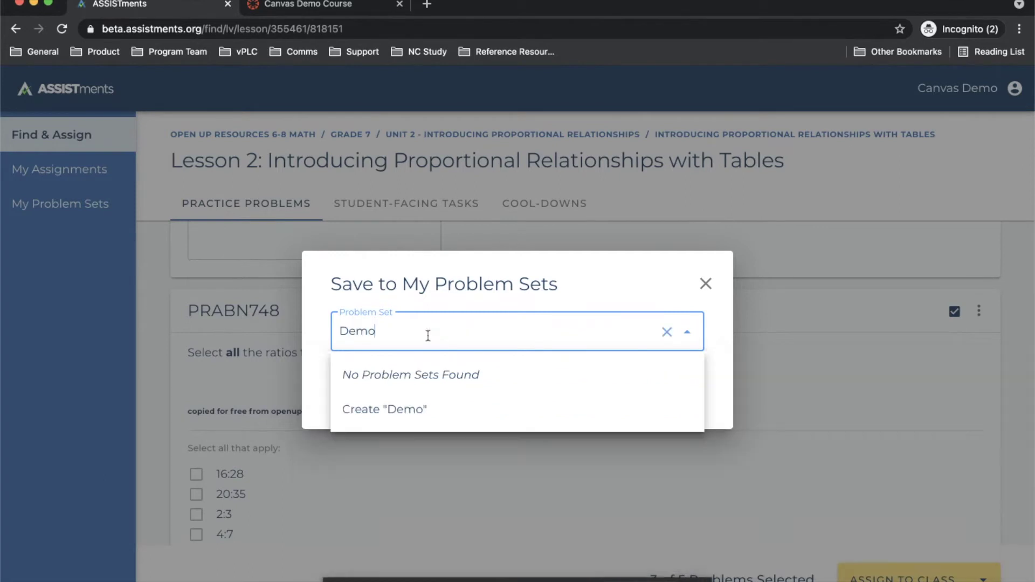
text( Problem Set)
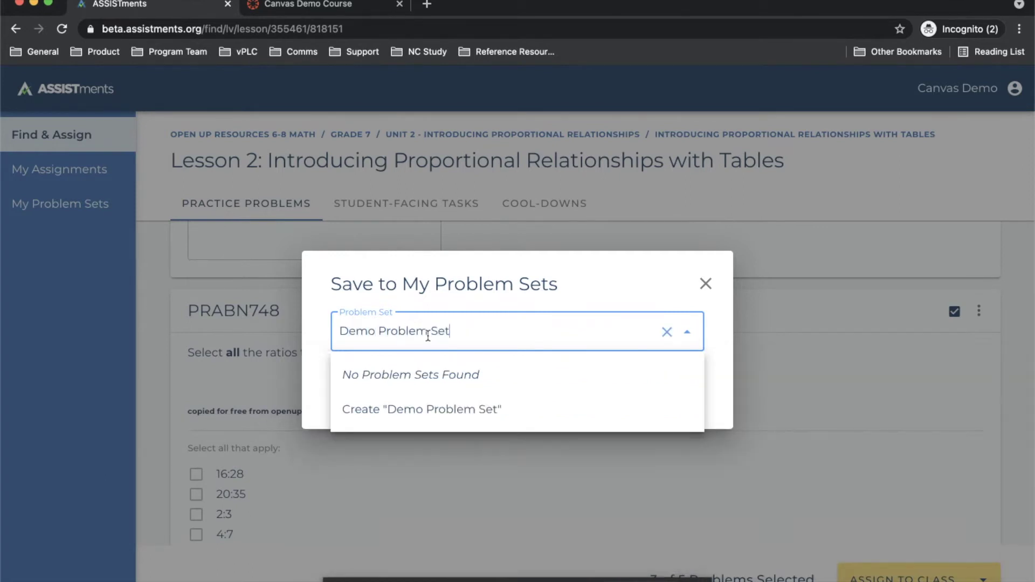
click(311, 325)
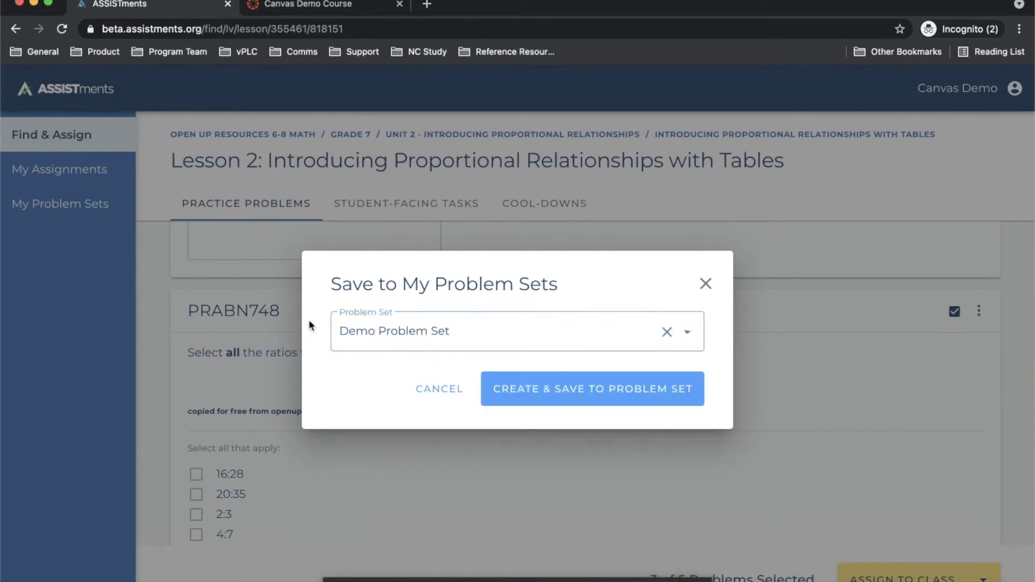
click(528, 397)
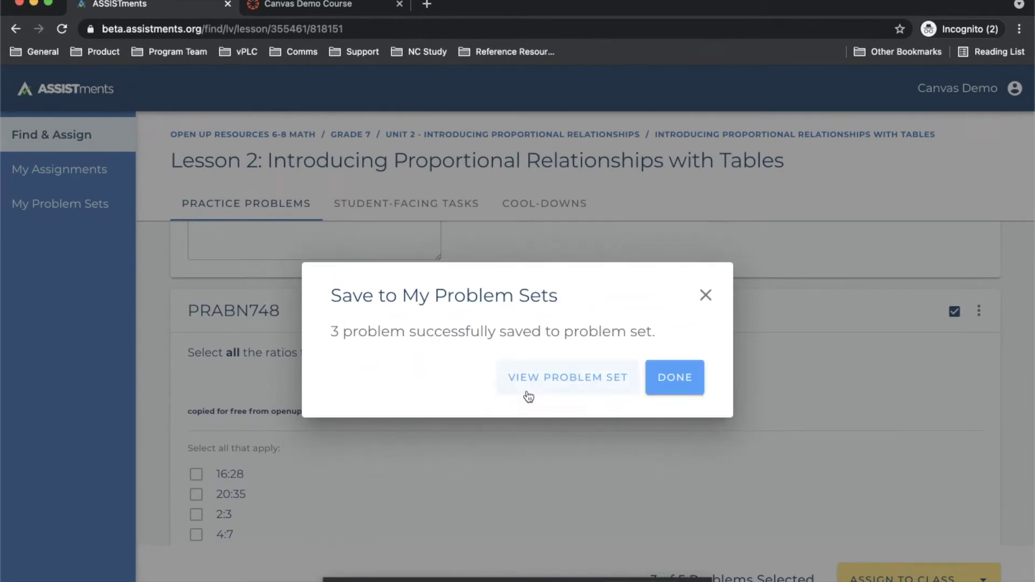
click(664, 386)
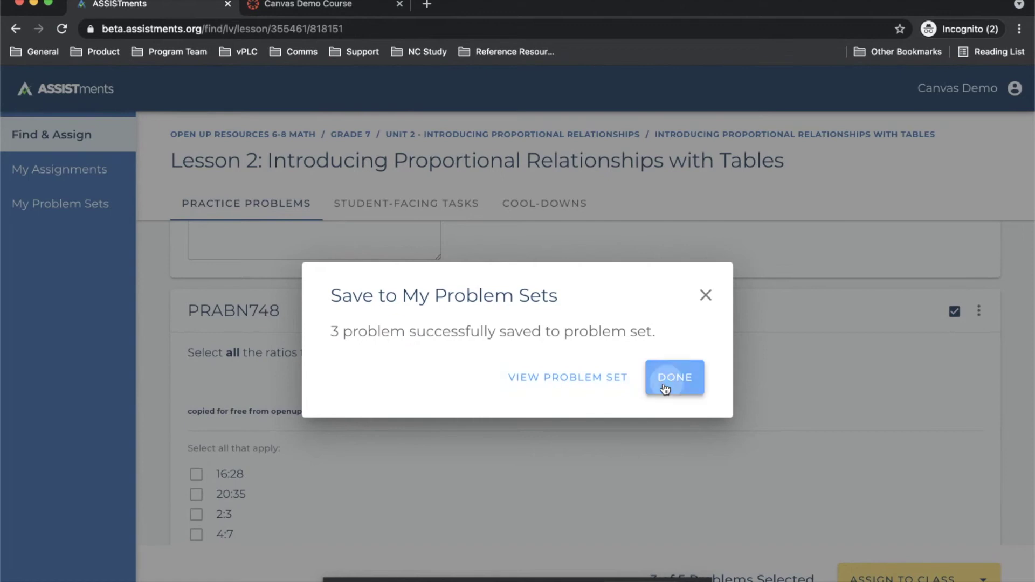
click(96, 203)
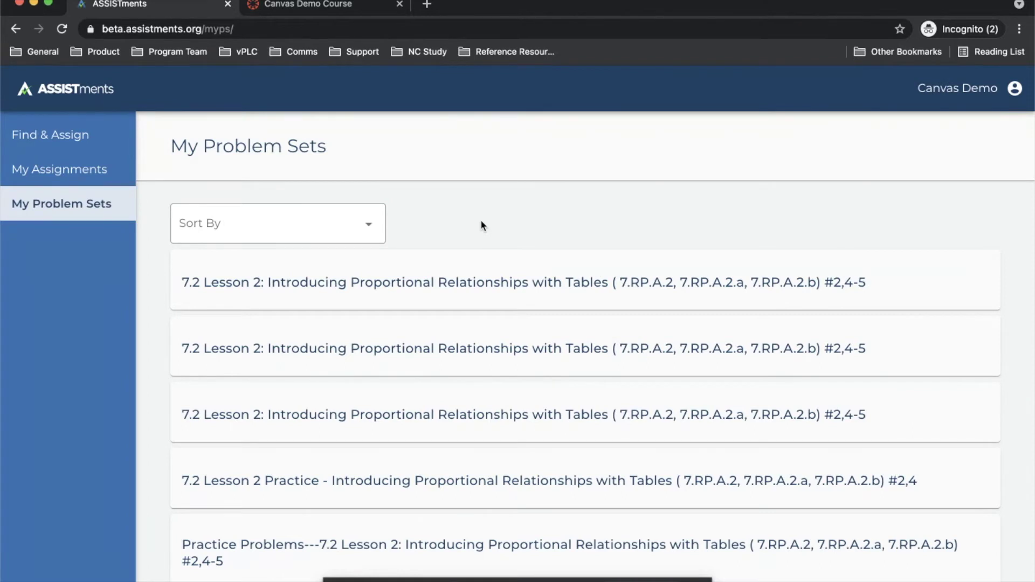
- Browse Open Up Resources 6-8 Math to Grade 6, Unit 2 - Introducing Ratios, and open Lesson 1: Introducing Ratios and Ratio Language
click(35, 170)
click(47, 138)
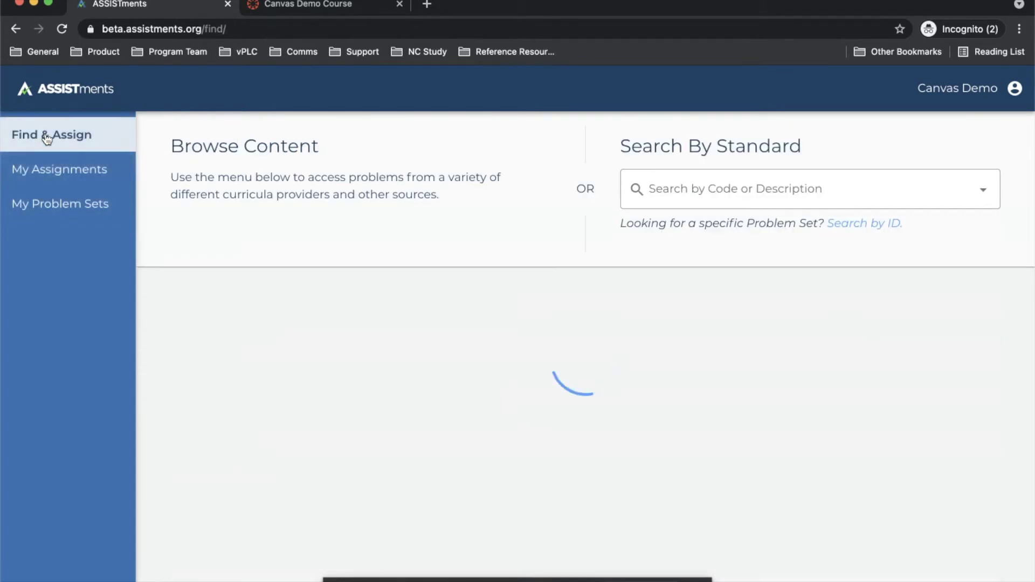
click(288, 383)
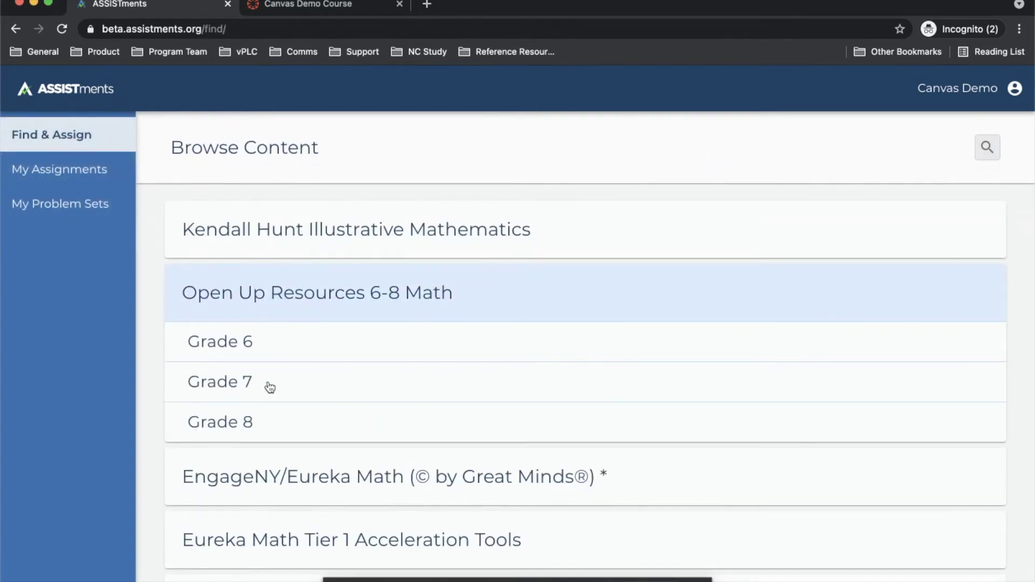
click(273, 358)
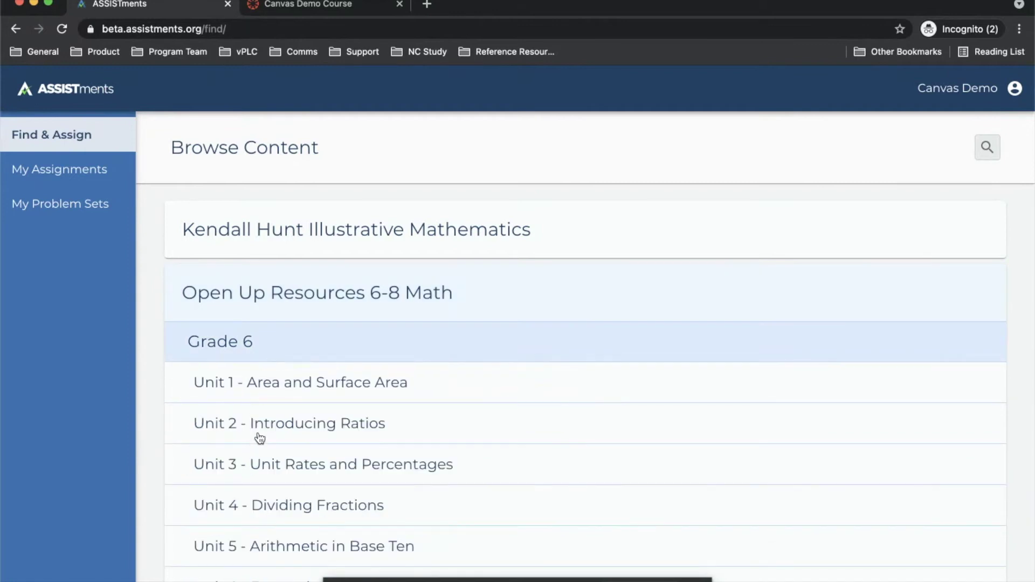
click(260, 438)
click(250, 482)
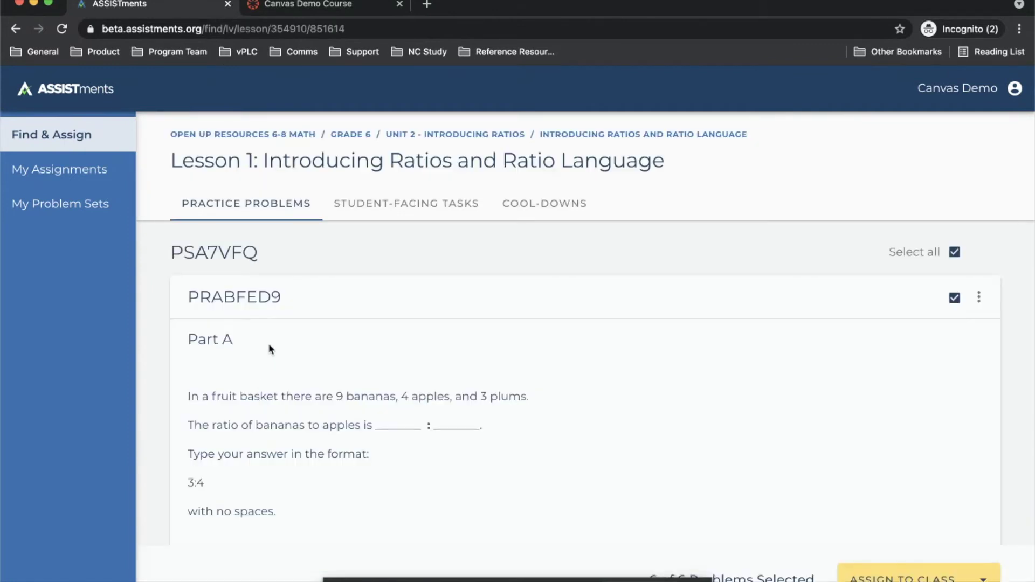
- Deselect all the Lesson 1 practice problems and select only PRABFED9
click(954, 256)
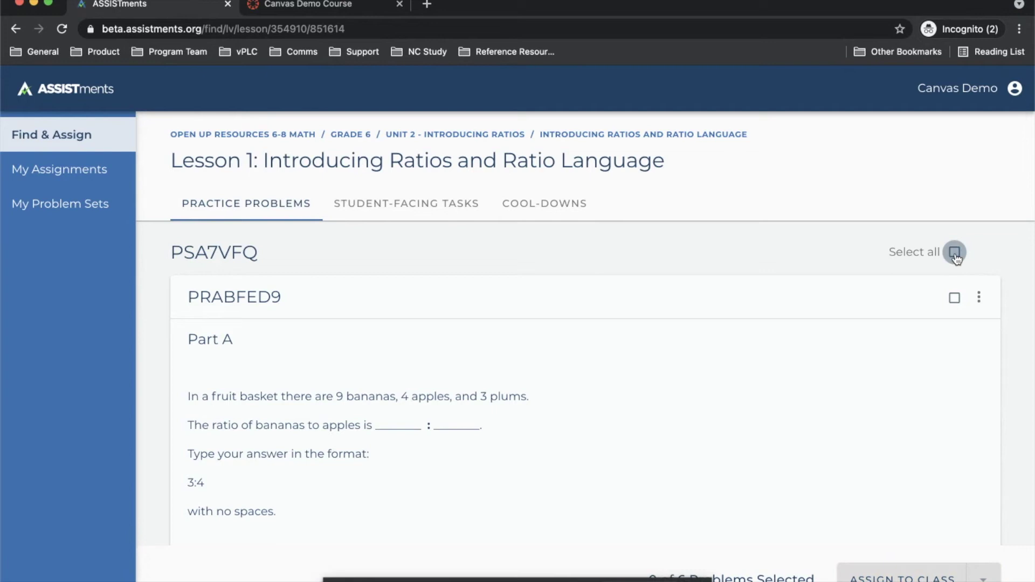
scroll(854, 298, down, 1)
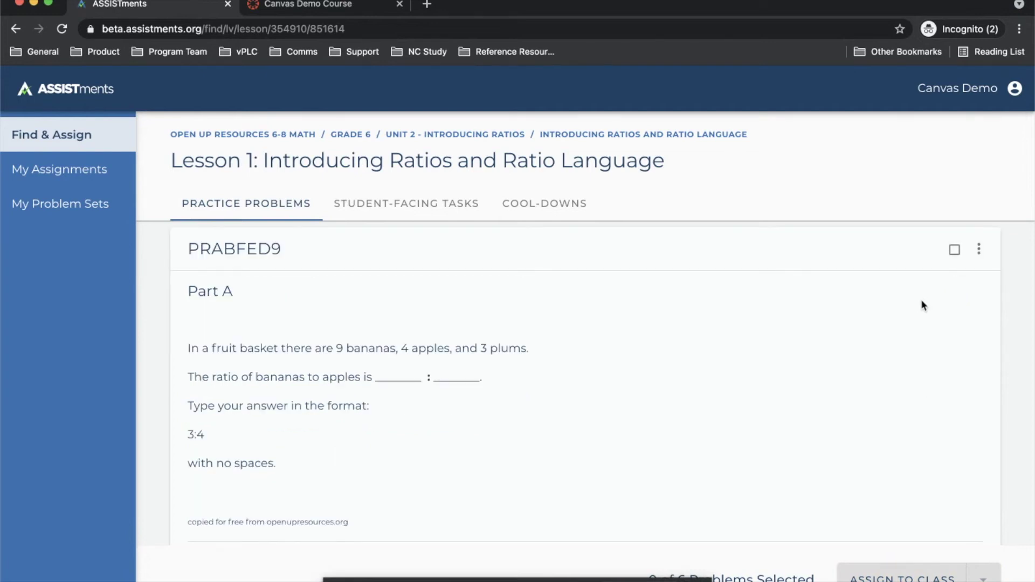
click(960, 255)
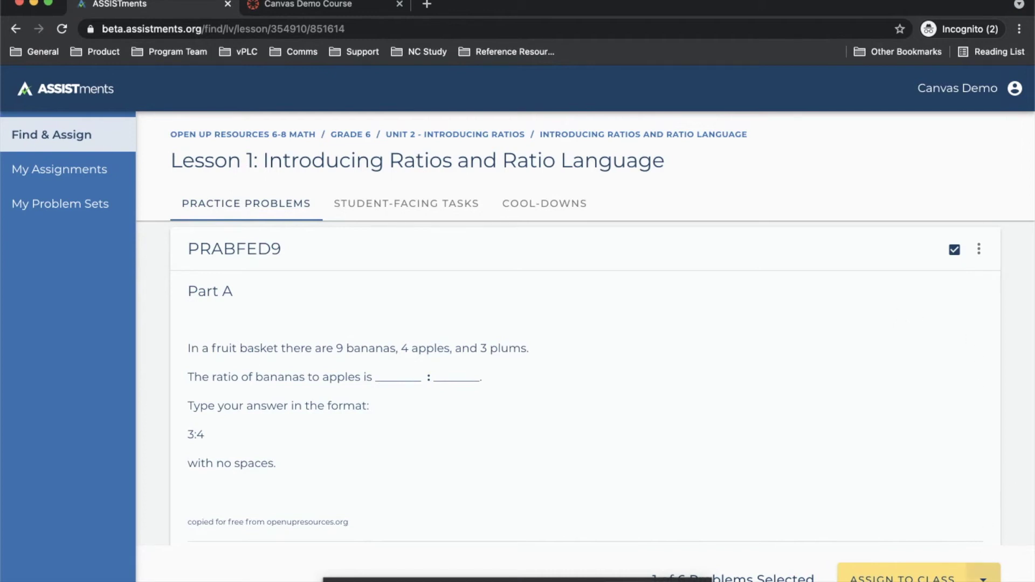
- Save problem PRABFED9 to the existing Demo Problem Set and open My Problem Sets
click(984, 577)
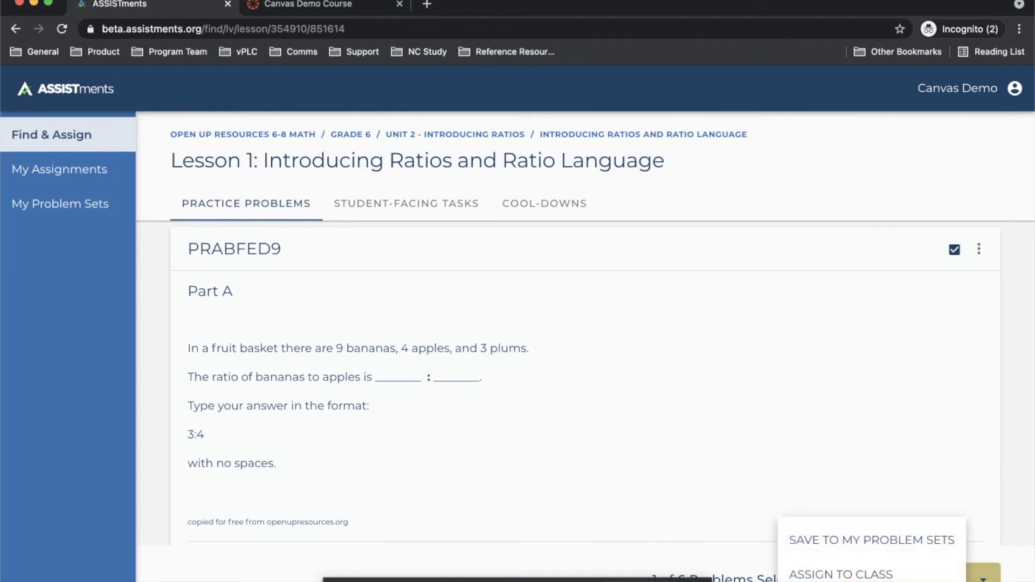
click(887, 541)
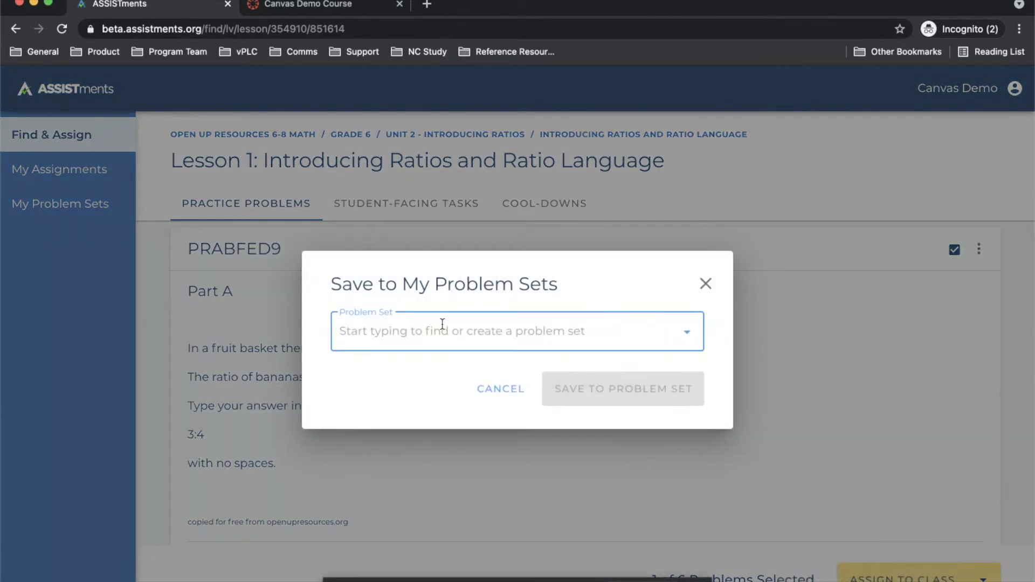
text(demo)
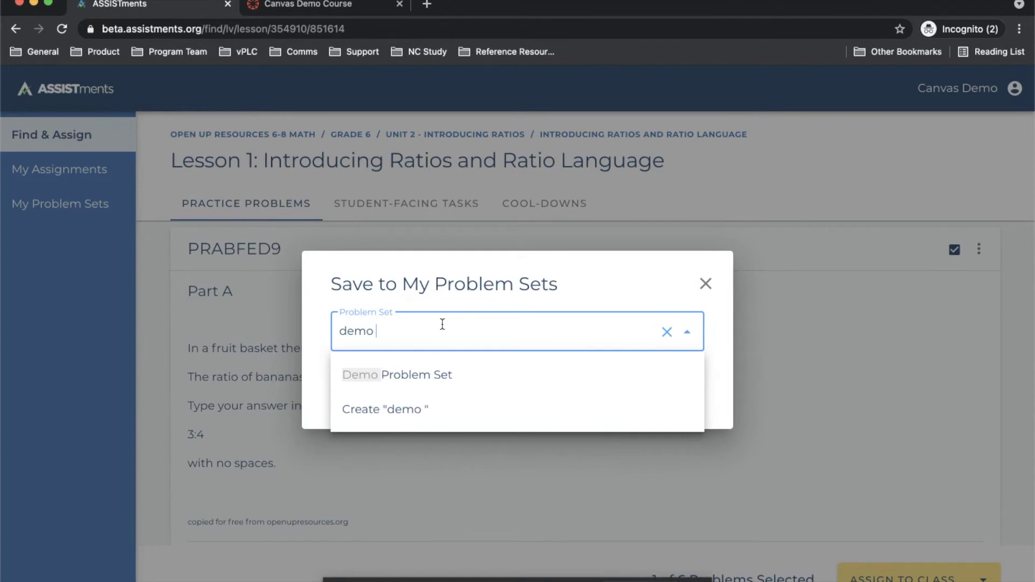
click(433, 377)
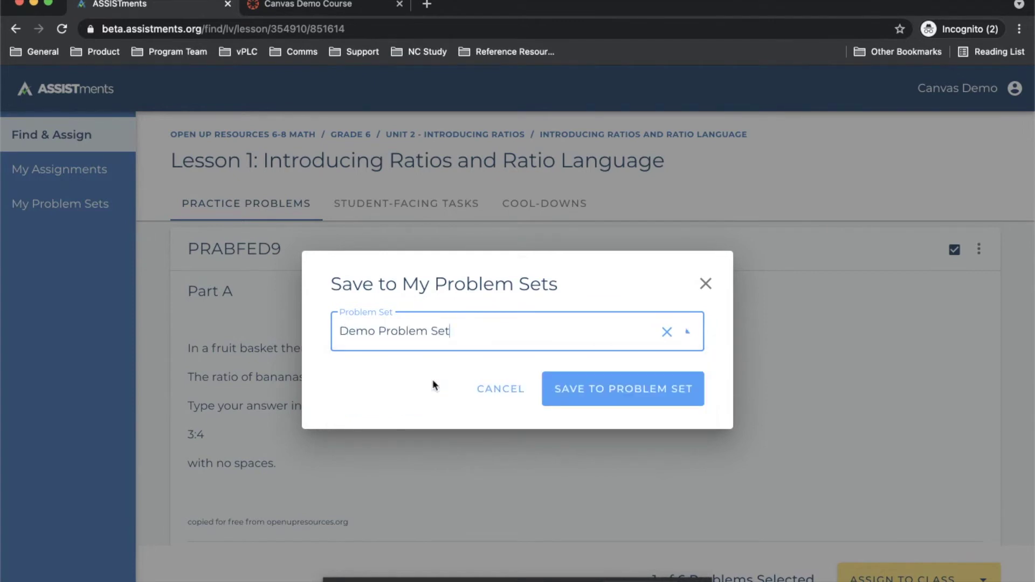
click(612, 398)
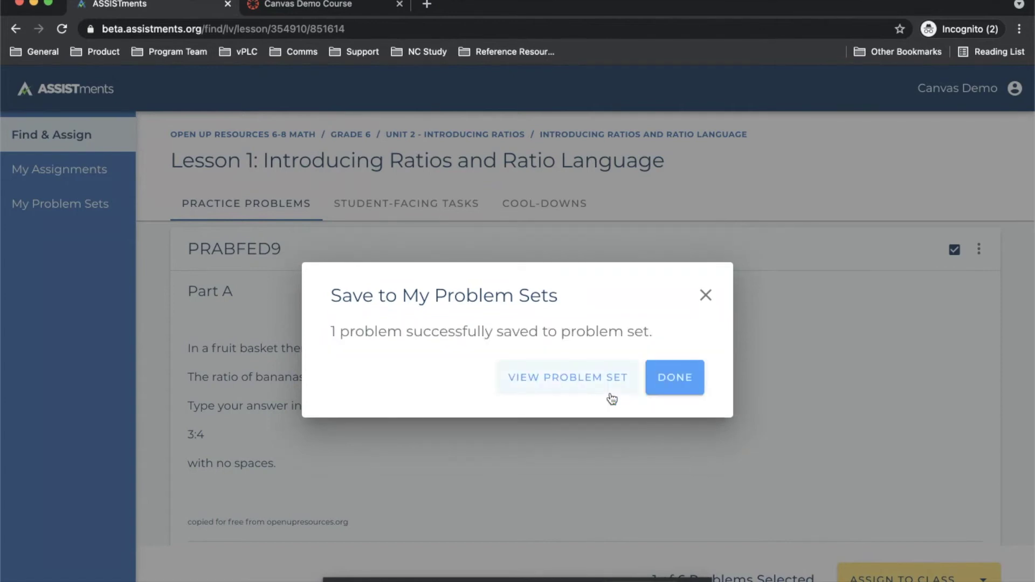
click(697, 378)
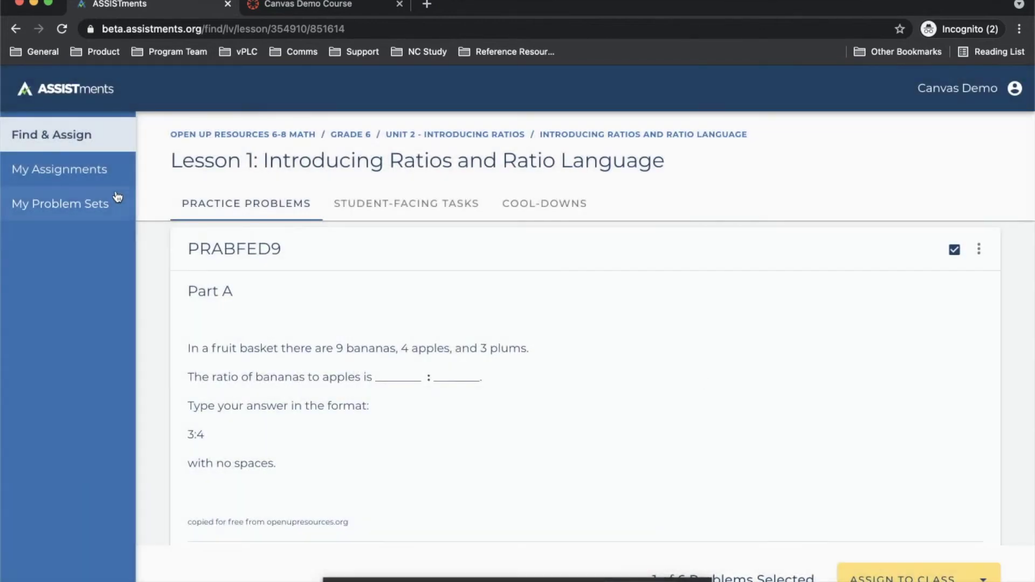
click(86, 204)
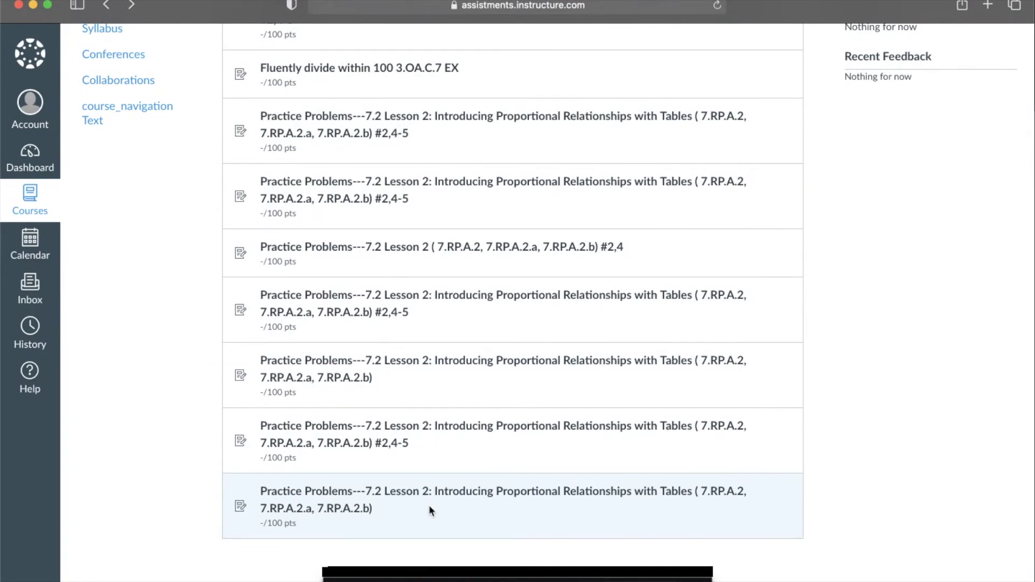
- In the student's Canvas course, open the last Lesson 2 practice problems assignment, launch it and authorize ASSISTments to access the account
click(391, 496)
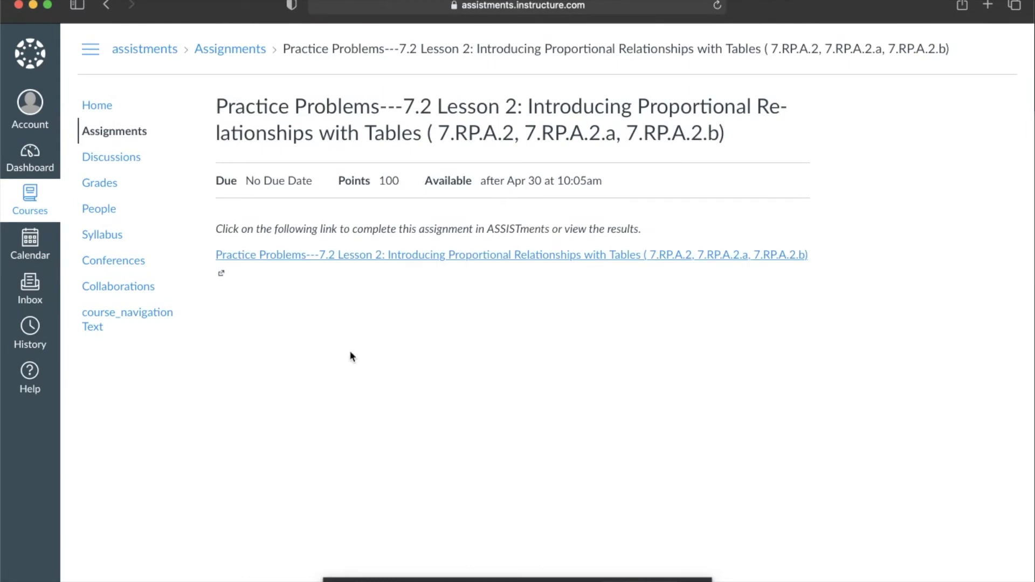
click(337, 255)
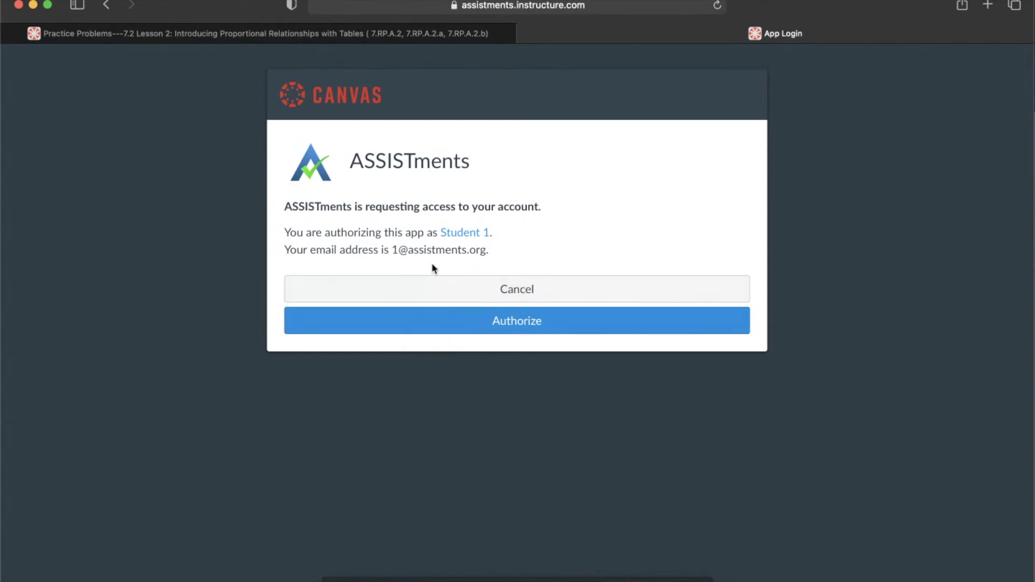
click(461, 320)
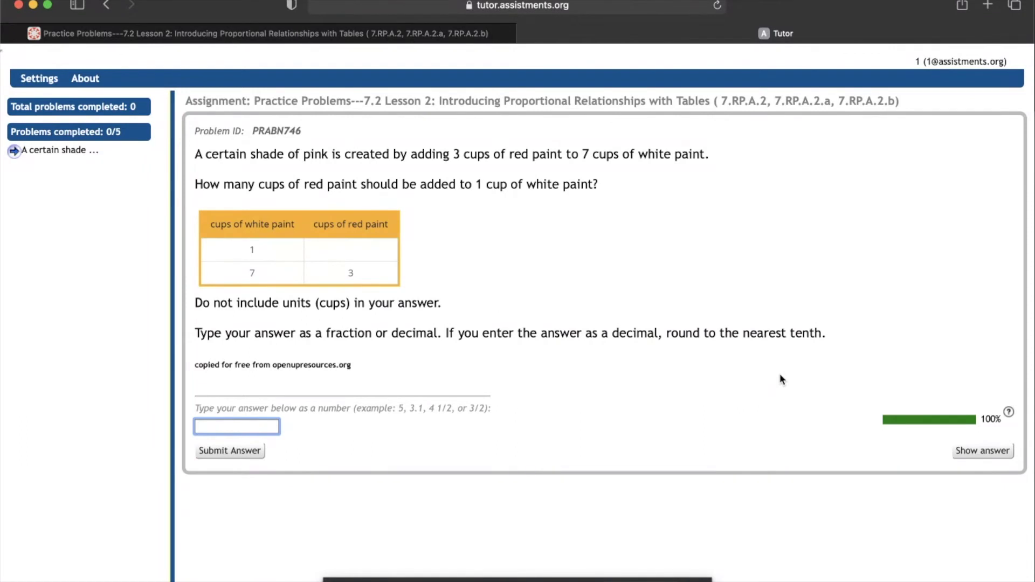
- Submit 1/2 as the answer to the pink paint question in PRABN746 and resubmit it as 3/7
text(1/2)
key(Return)
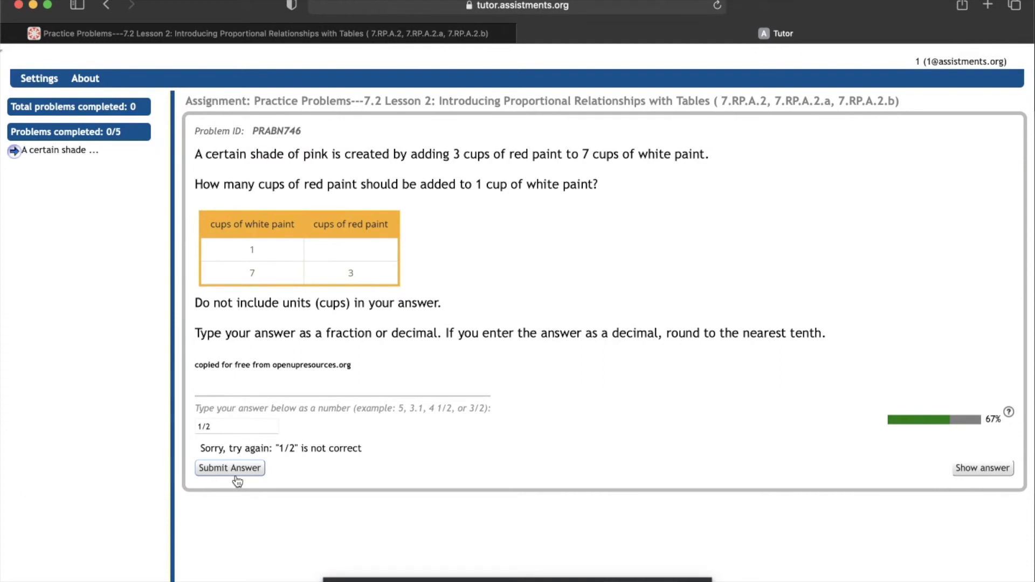
triple_click(216, 426)
text(3/7)
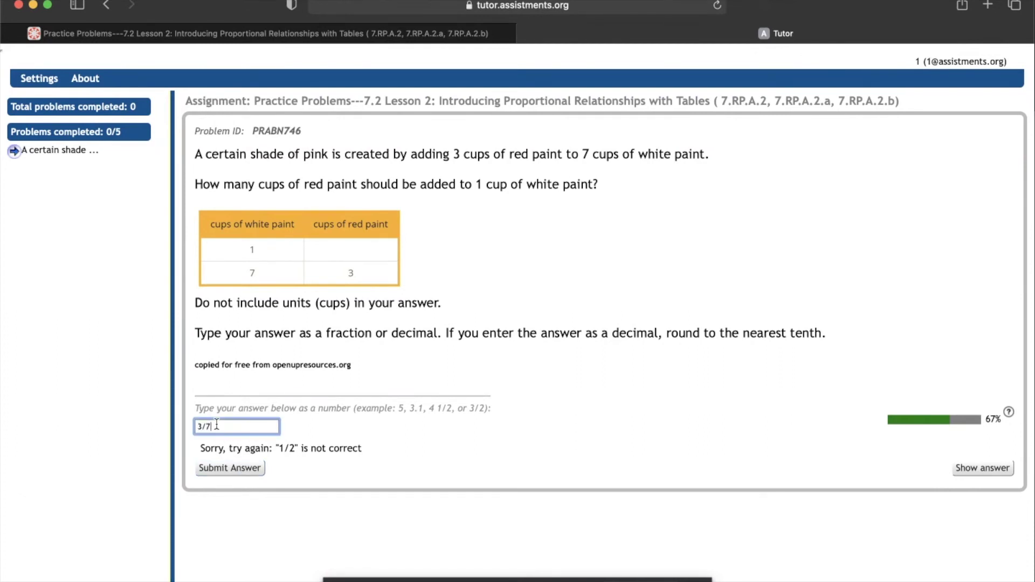
click(221, 468)
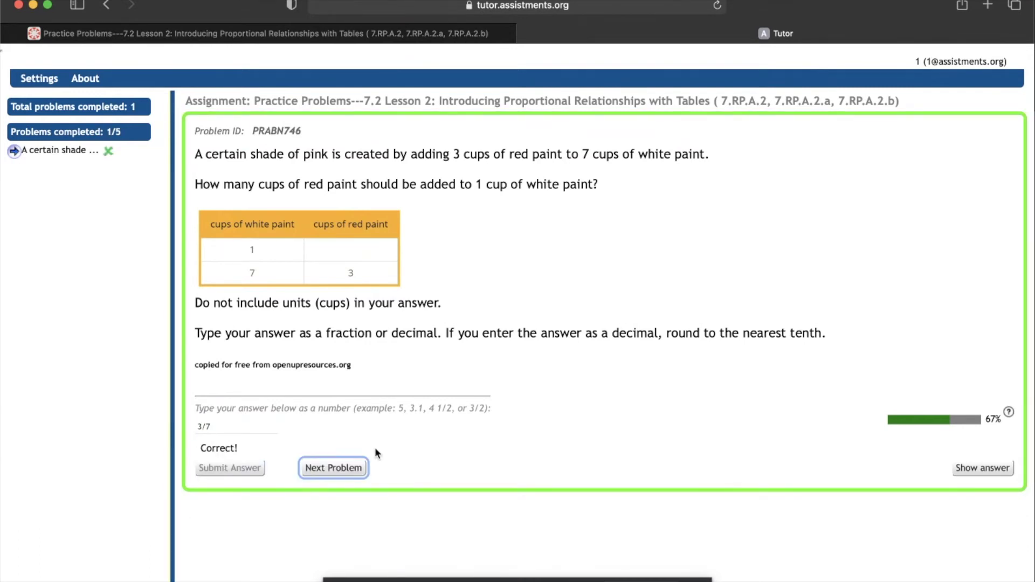
- Submit 1/2 for the constant of proportionality question in PRABN746, request the answer and enter 3/7
click(322, 470)
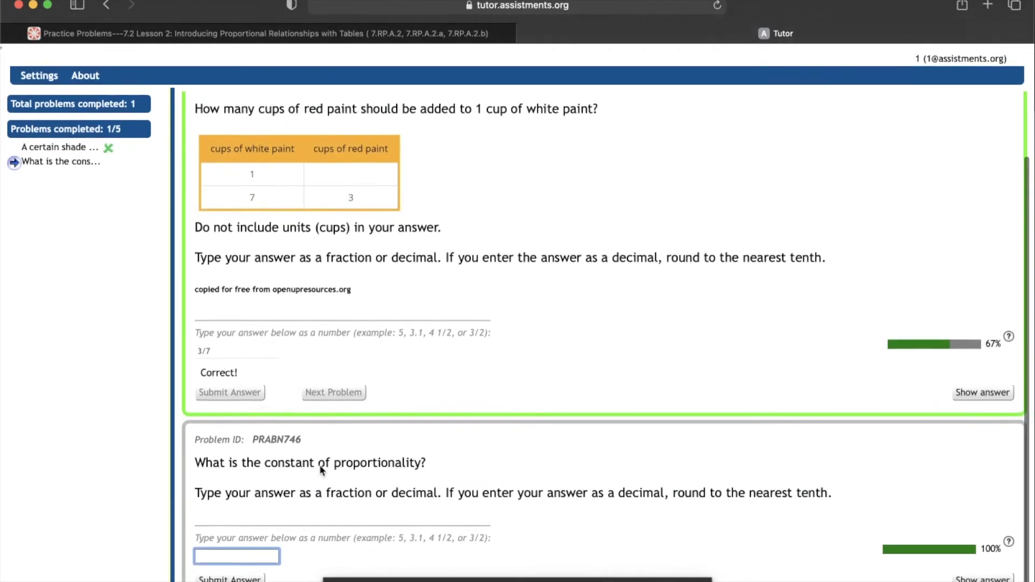
text(1/2)
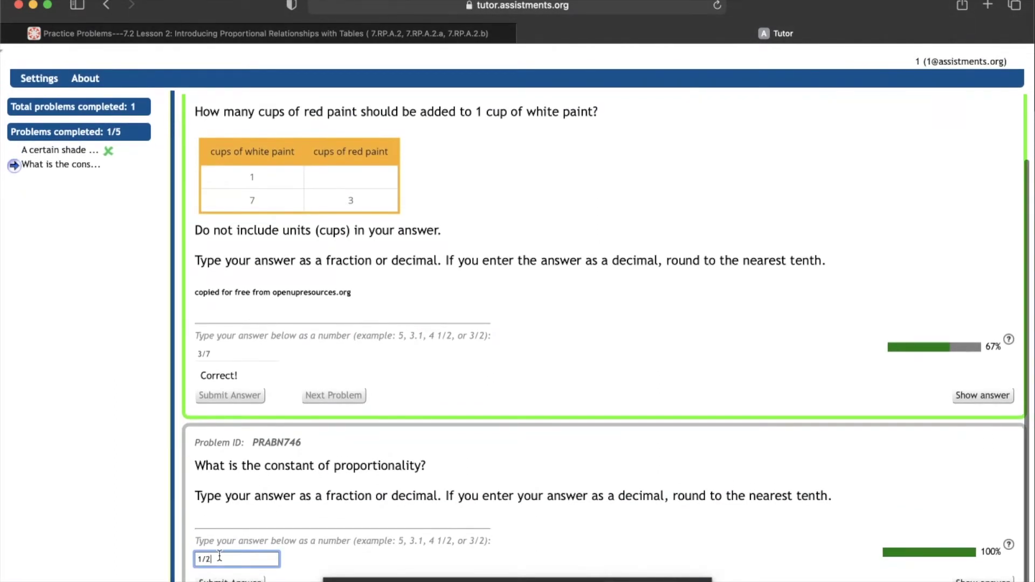
click(218, 579)
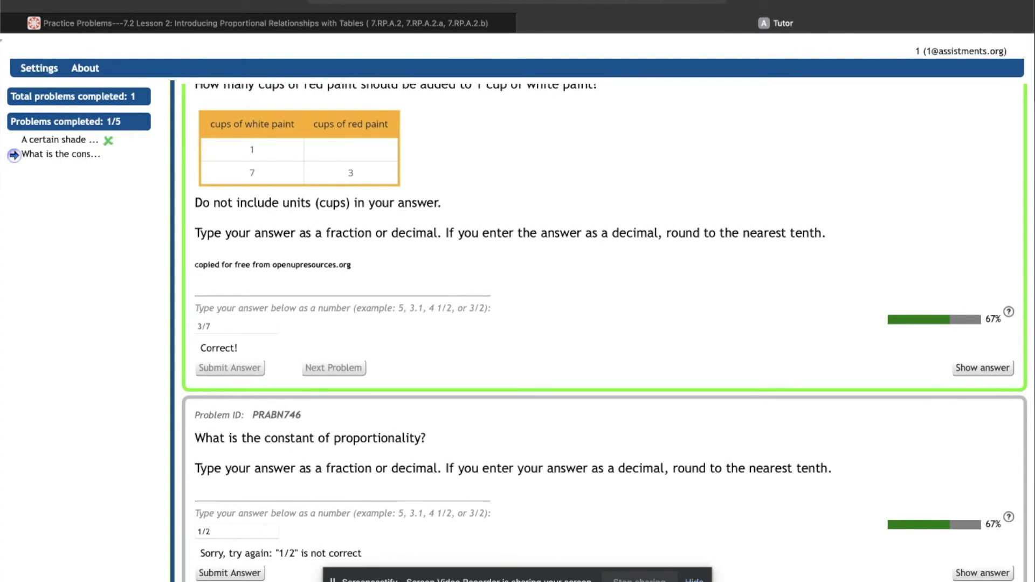
click(990, 575)
click(221, 530)
text(3/7)
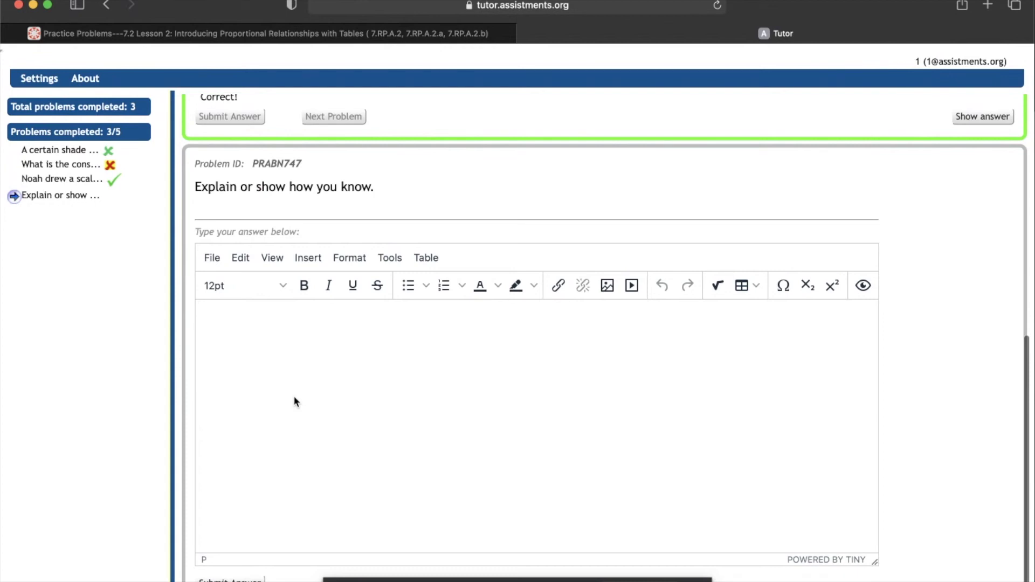
- Submit "written response" as the explanation for PRABN747 after looking at the answer editor's image, table and MathType tools
text(written response)
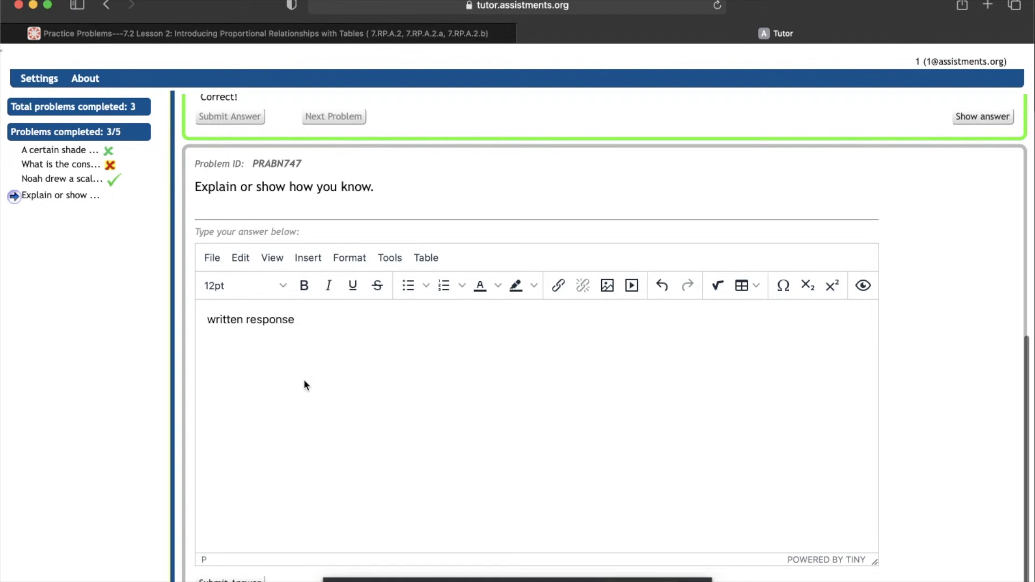
click(603, 283)
key(Escape)
click(756, 287)
mouse_move(771, 317)
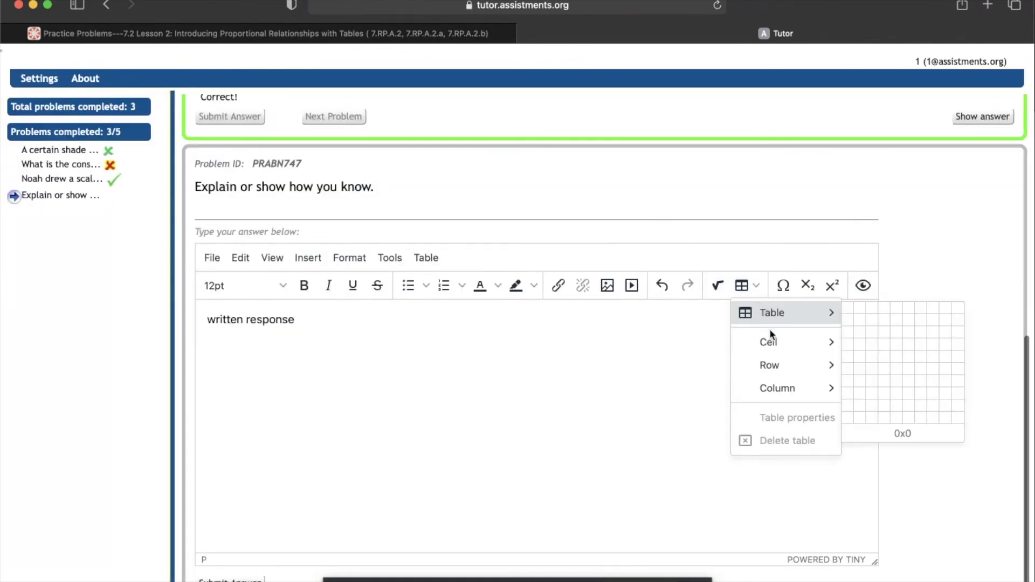
click(617, 358)
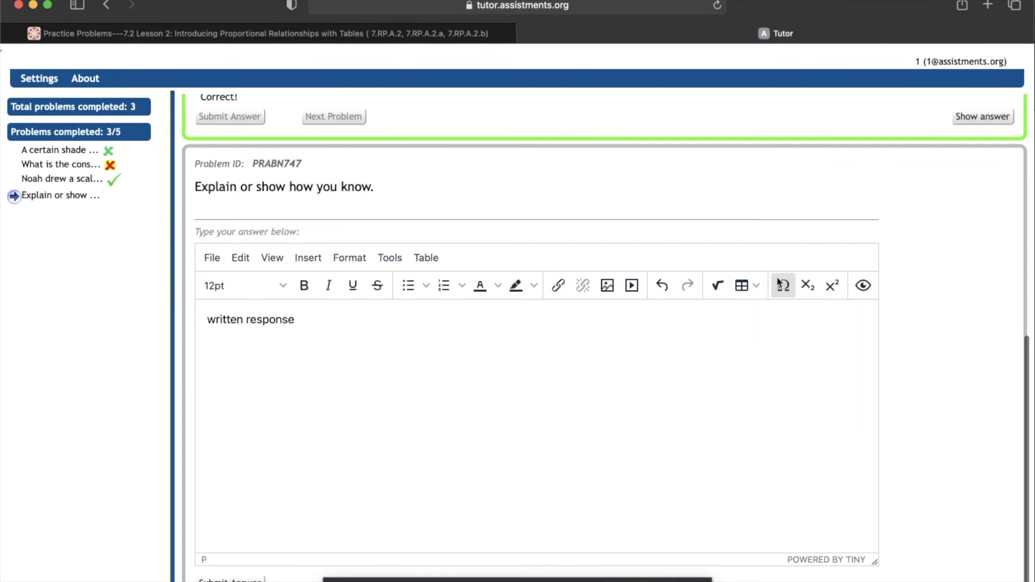
click(717, 288)
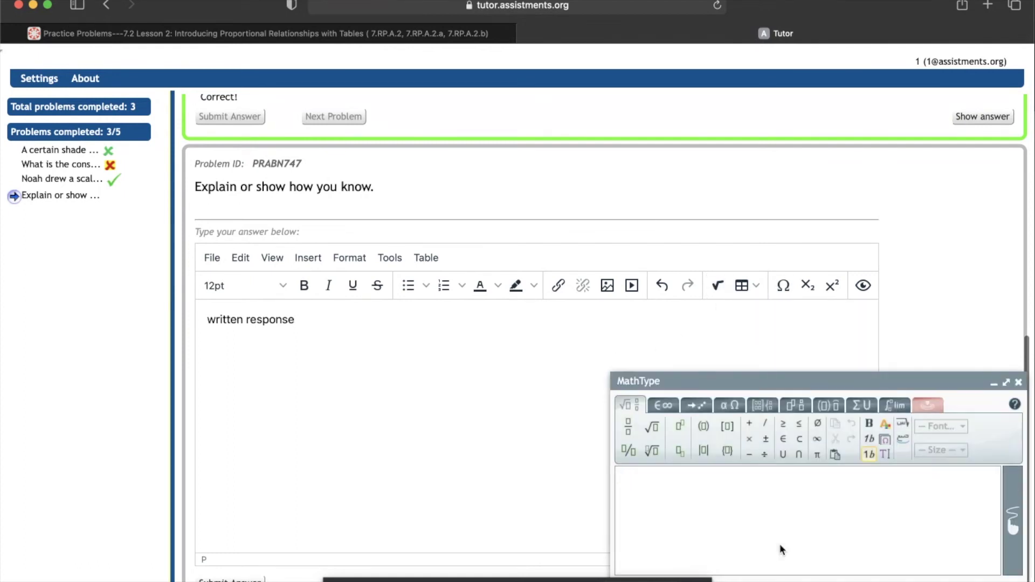
click(1018, 382)
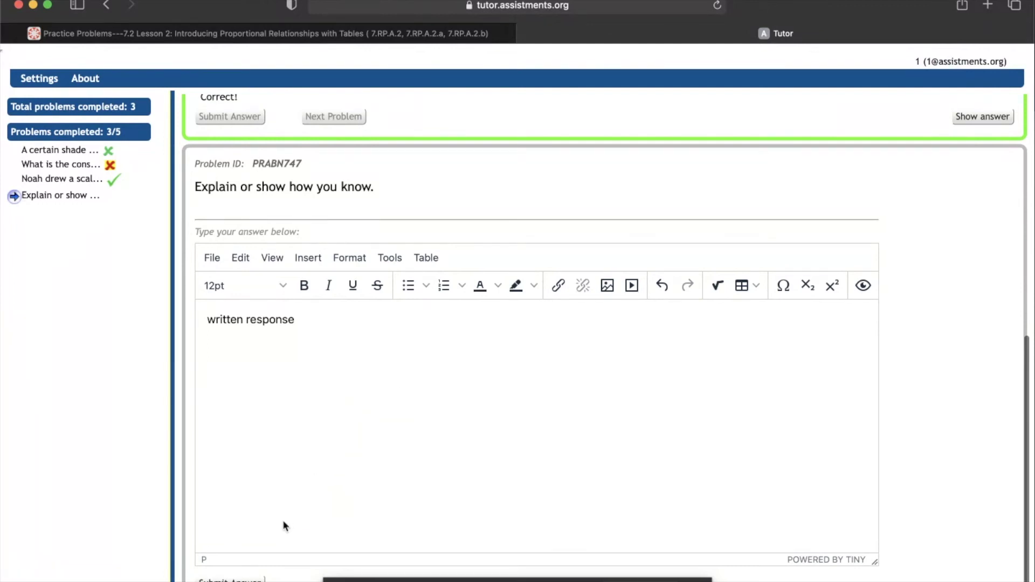
click(231, 579)
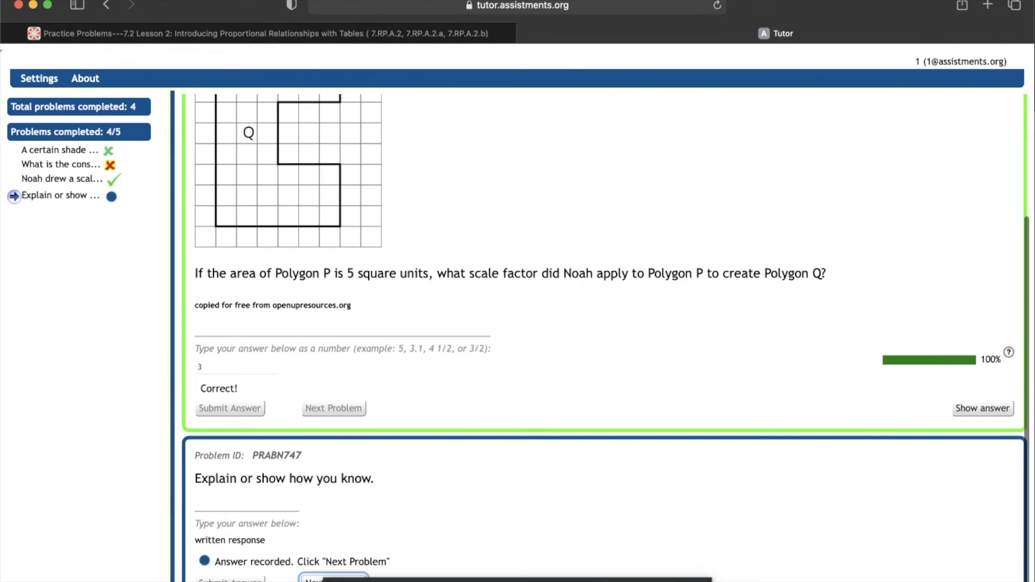
- Submit 4:7, 16:28 and 20:35 as the equivalent ratios in PRABN748 and finish the assignment
click(334, 580)
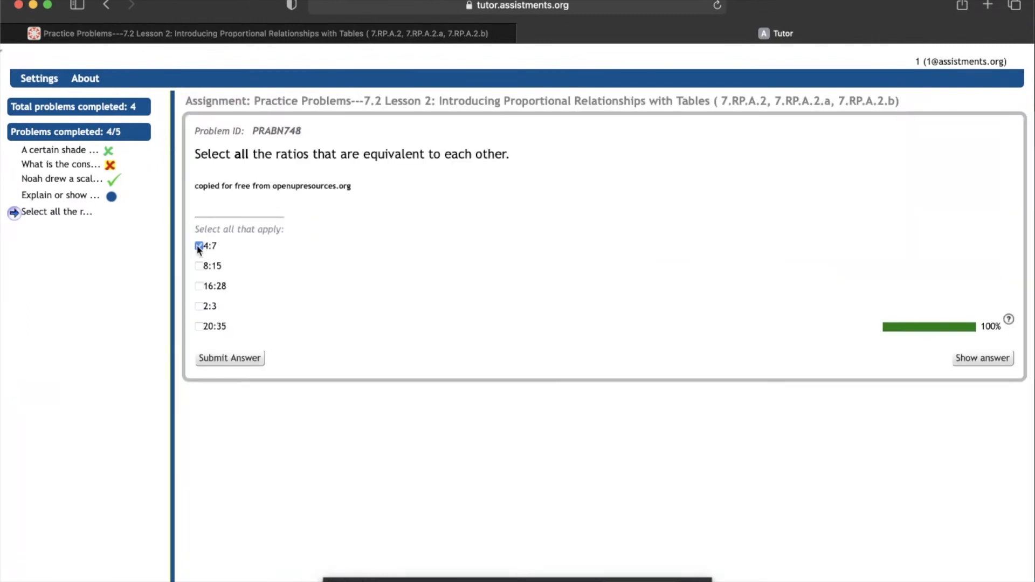
click(215, 361)
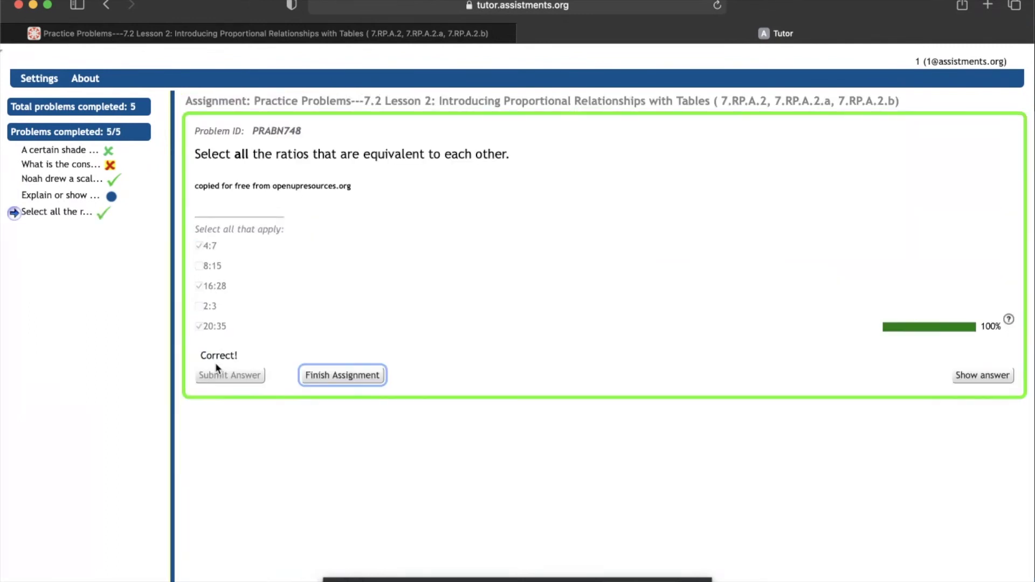
click(327, 376)
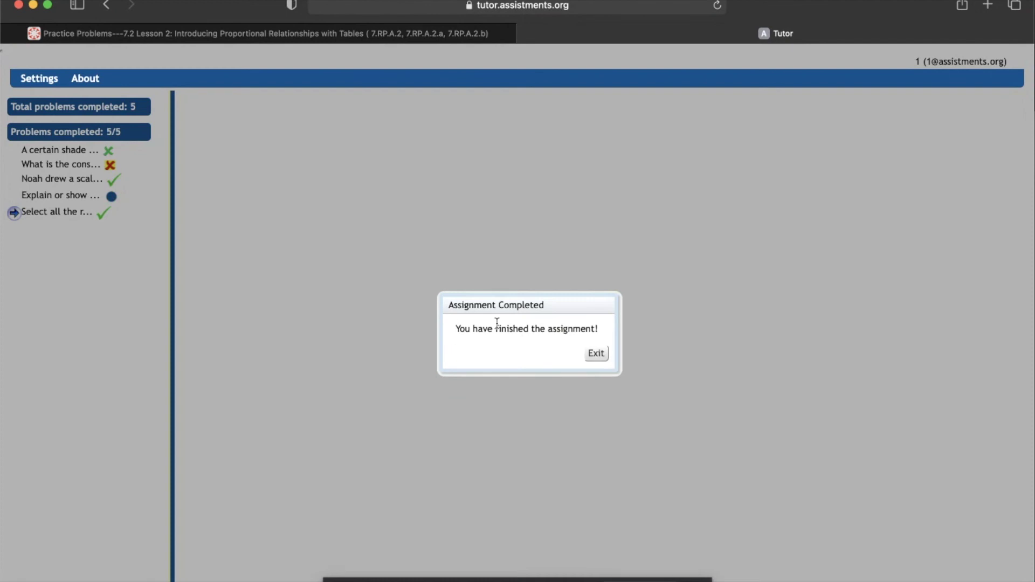
- Exit the completed assignment to the student report and preview the question texts of PRABN746 Questions A and B
click(597, 354)
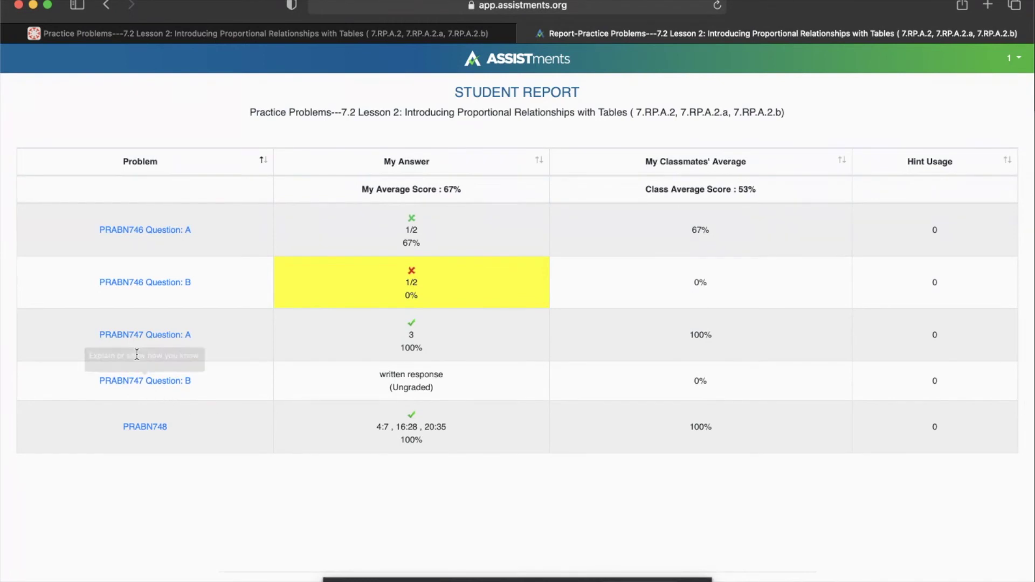
mouse_move(138, 240)
mouse_move(132, 287)
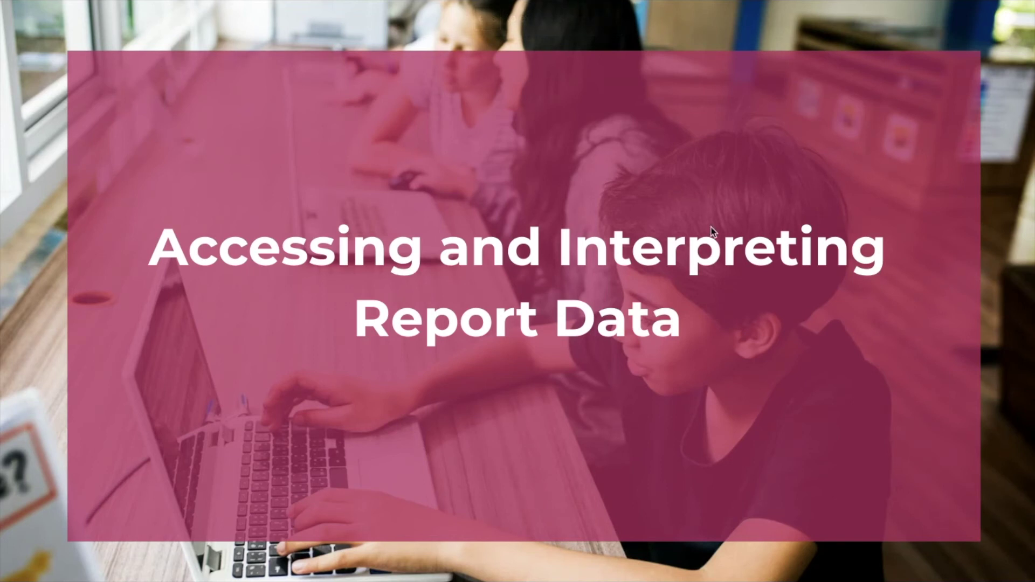
- In the teacher's ASSISTments account, open My Assignments and view the newest Lesson 2 practice problems assignment's details and additional options
key(ctrl+Left)
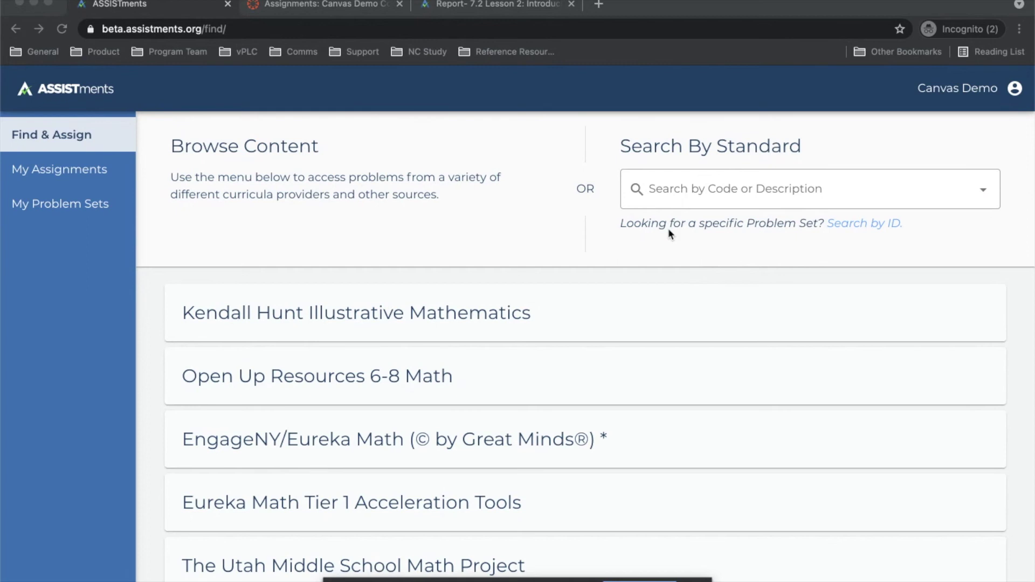
click(81, 174)
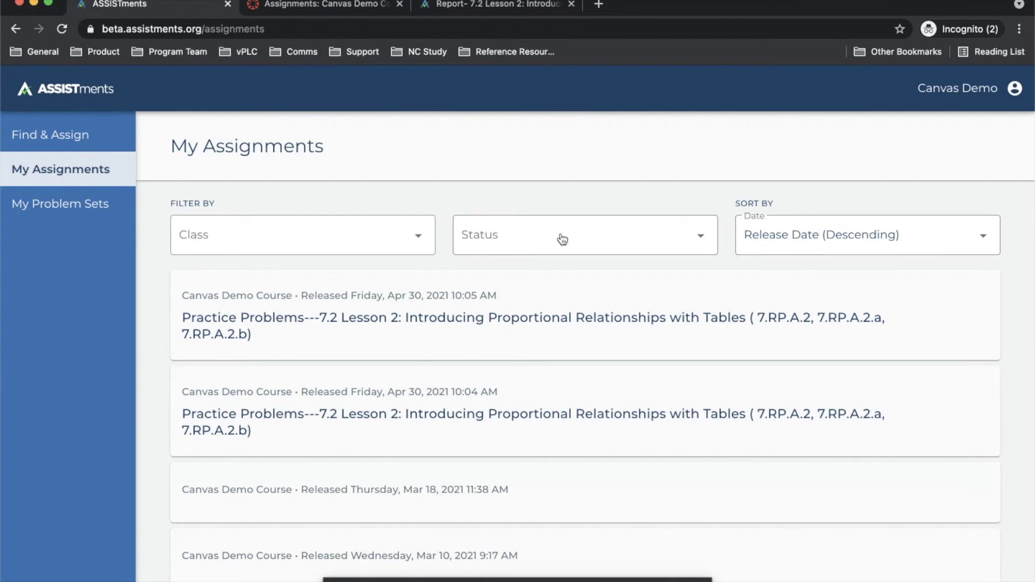
click(473, 308)
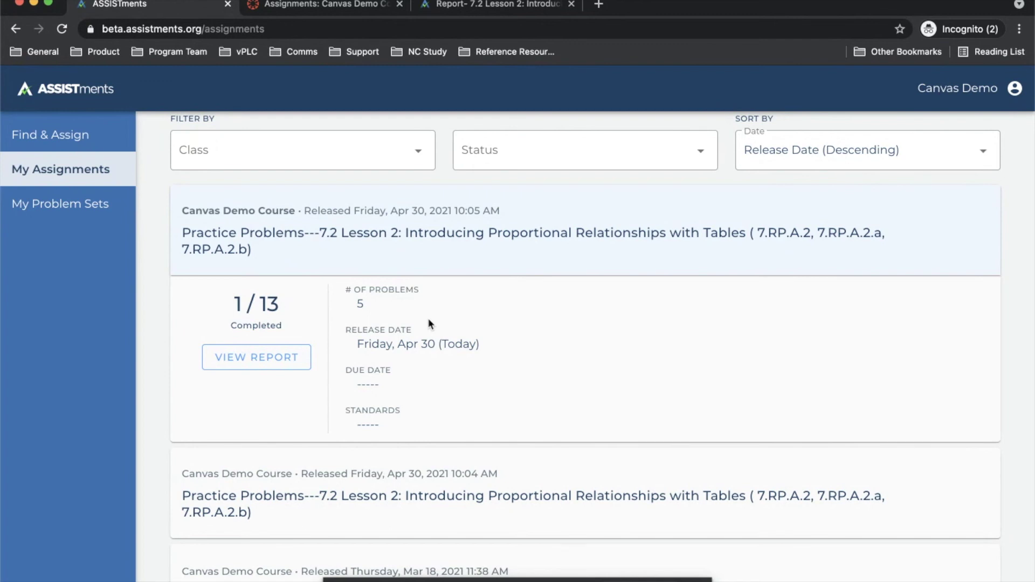
mouse_move(793, 243)
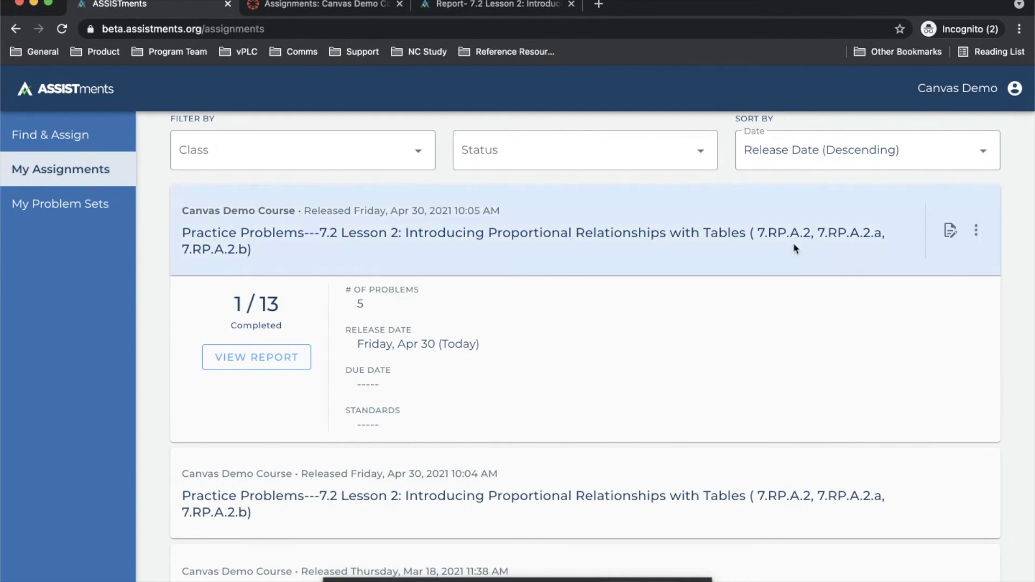
click(978, 232)
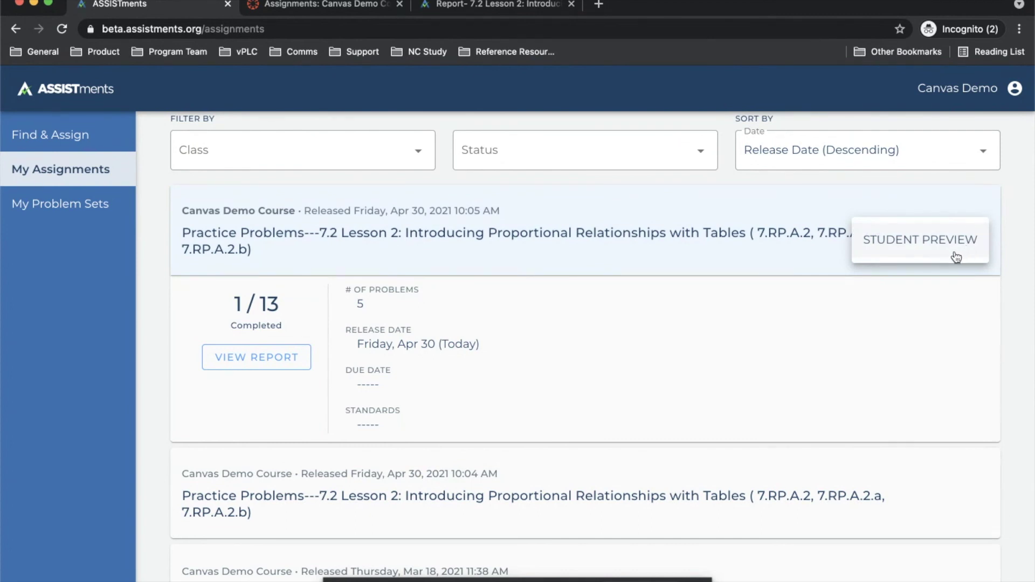
click(518, 321)
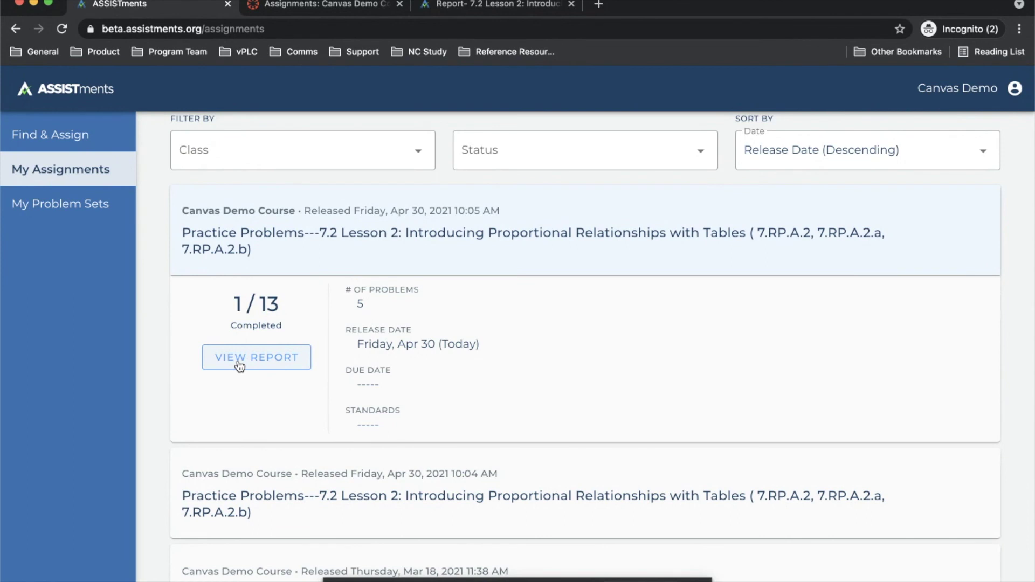
- Switch to the teacher's Canvas course and open the ASSISTments report of the 7.2 Lesson 2 #2,4-5 assignment under Completed By Many
click(299, 4)
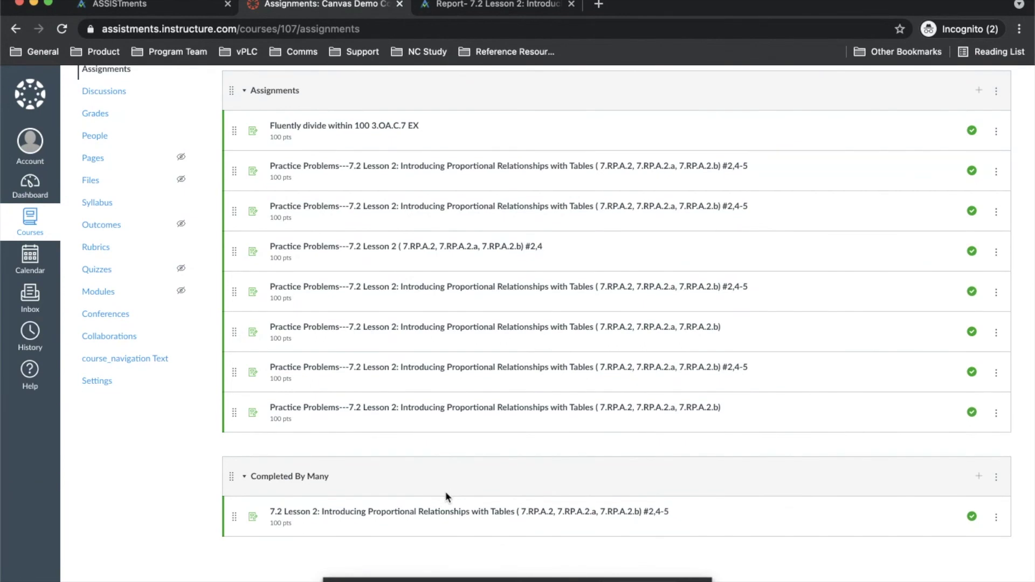
click(348, 518)
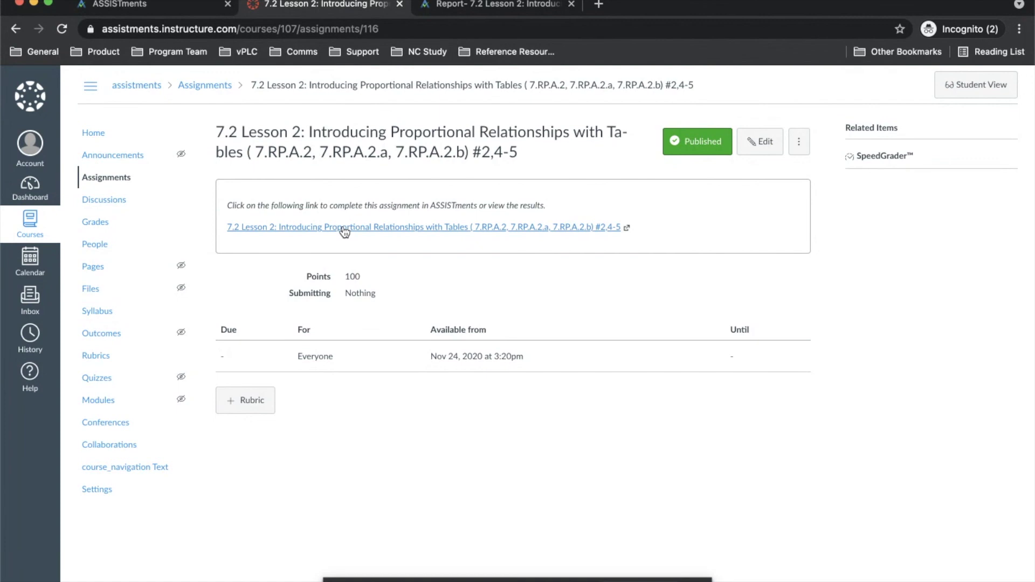
click(344, 232)
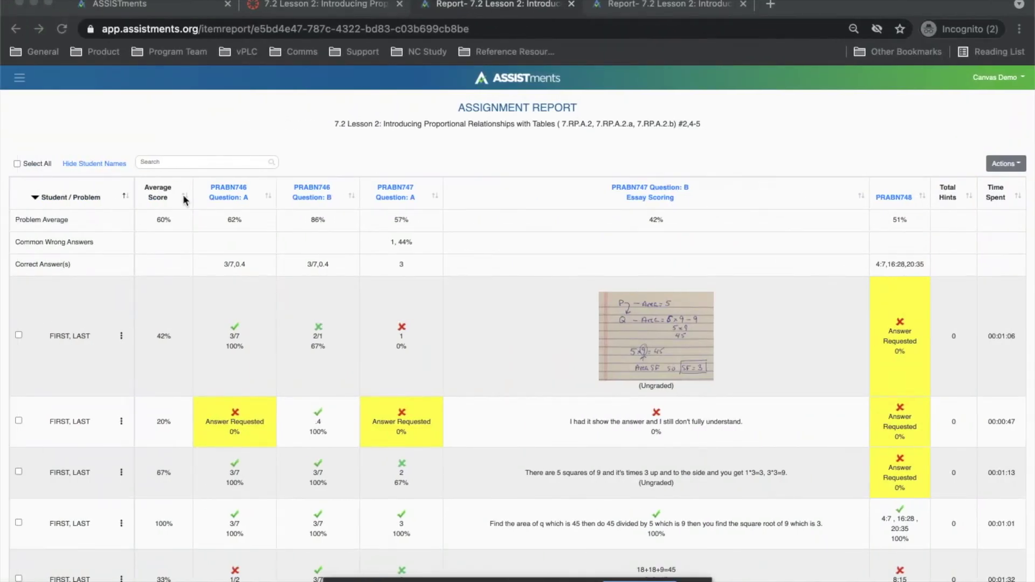
- Sort the students in the assignment report by average score, trying both sort directions
click(184, 199)
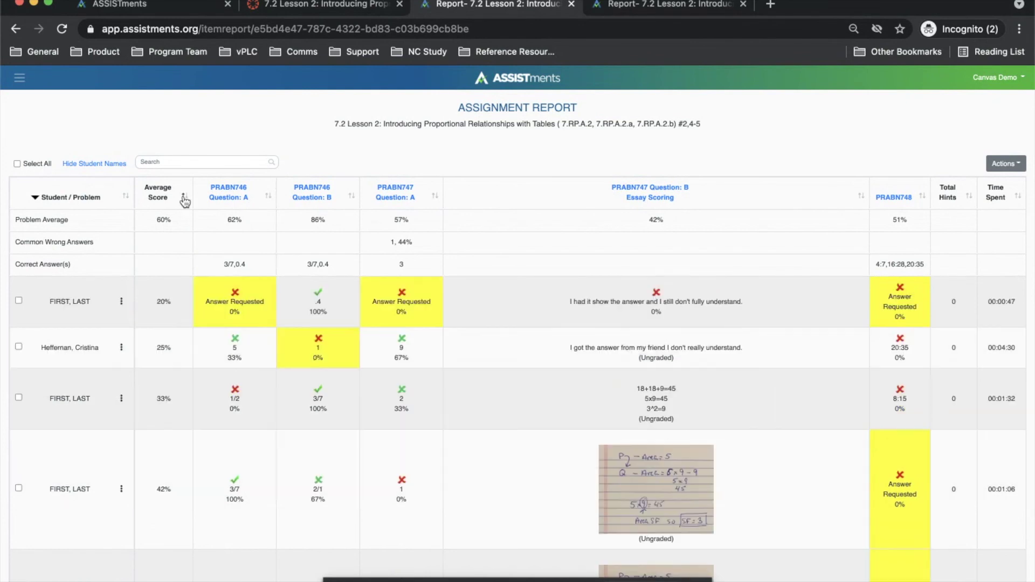
click(185, 200)
click(185, 200)
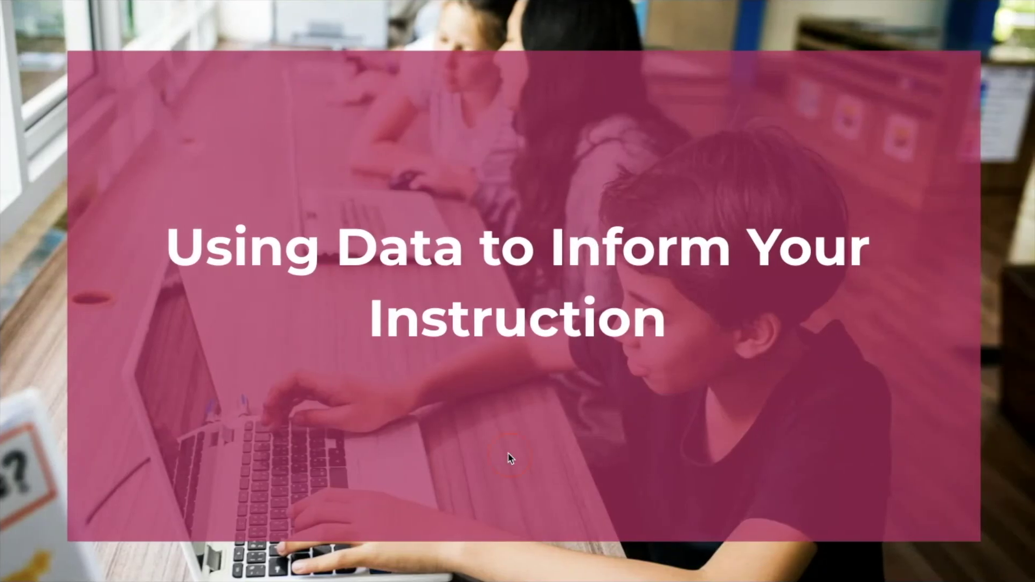
click(510, 458)
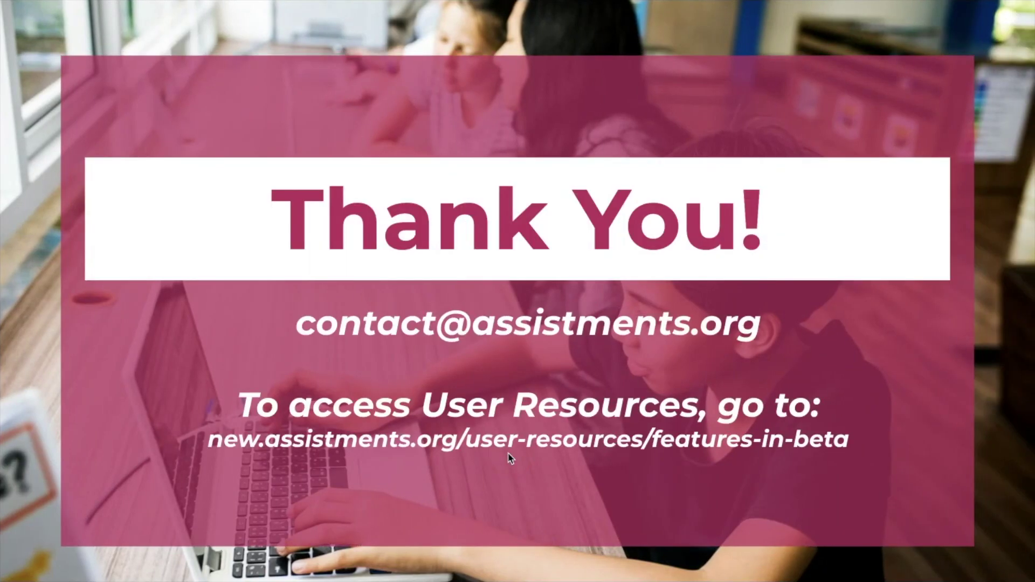